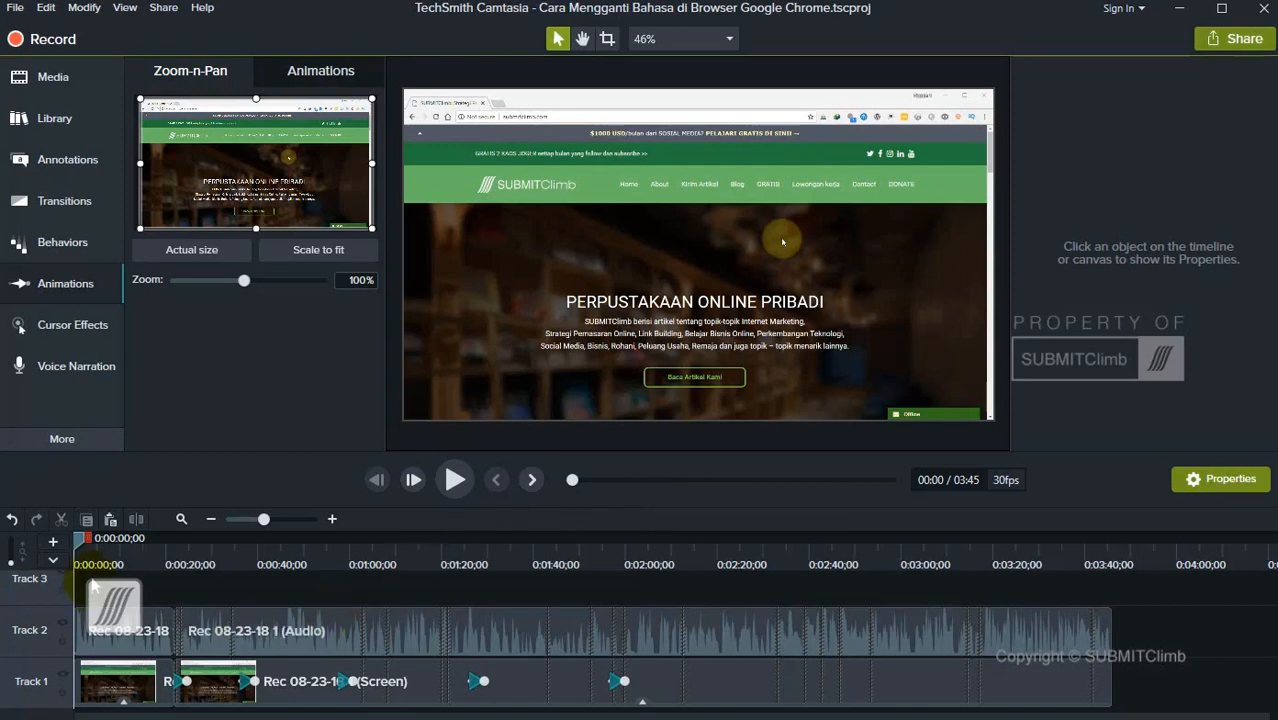
- Play the opening seconds of the timeline to hear the recorded audio, and return the playhead to the start
{"action": "key", "text": "space"}
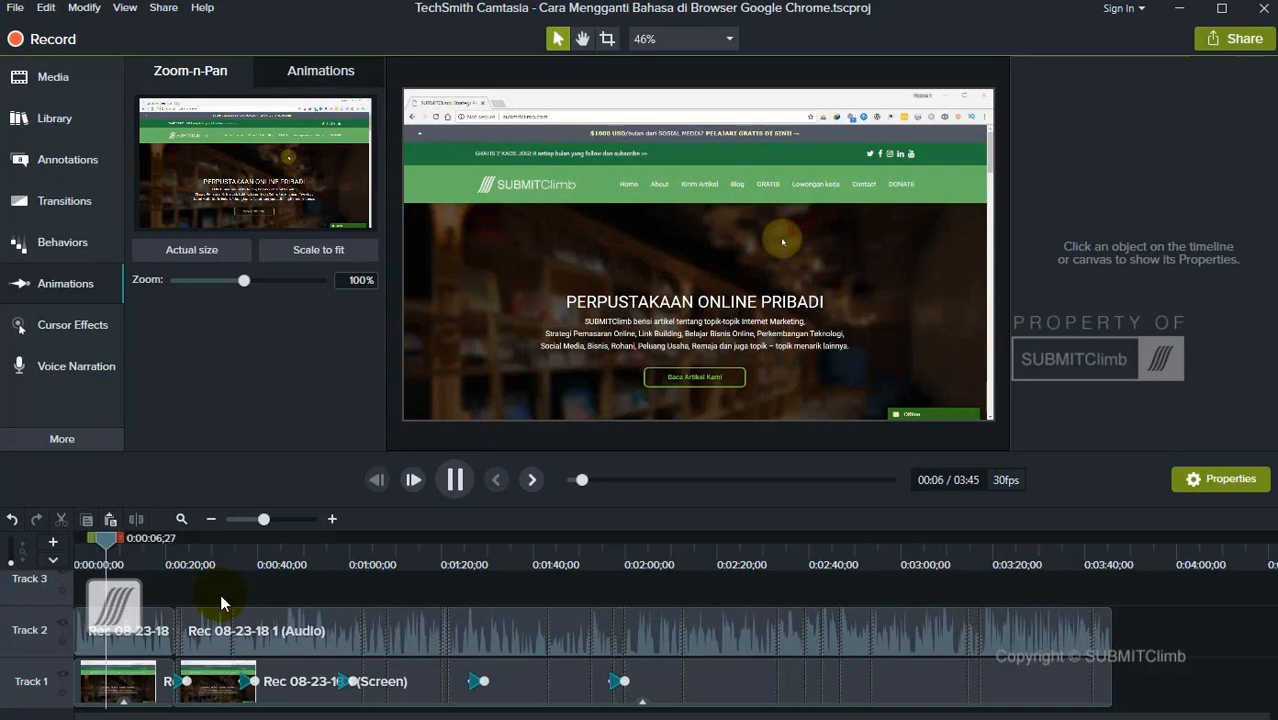
{"action": "key", "text": "space"}
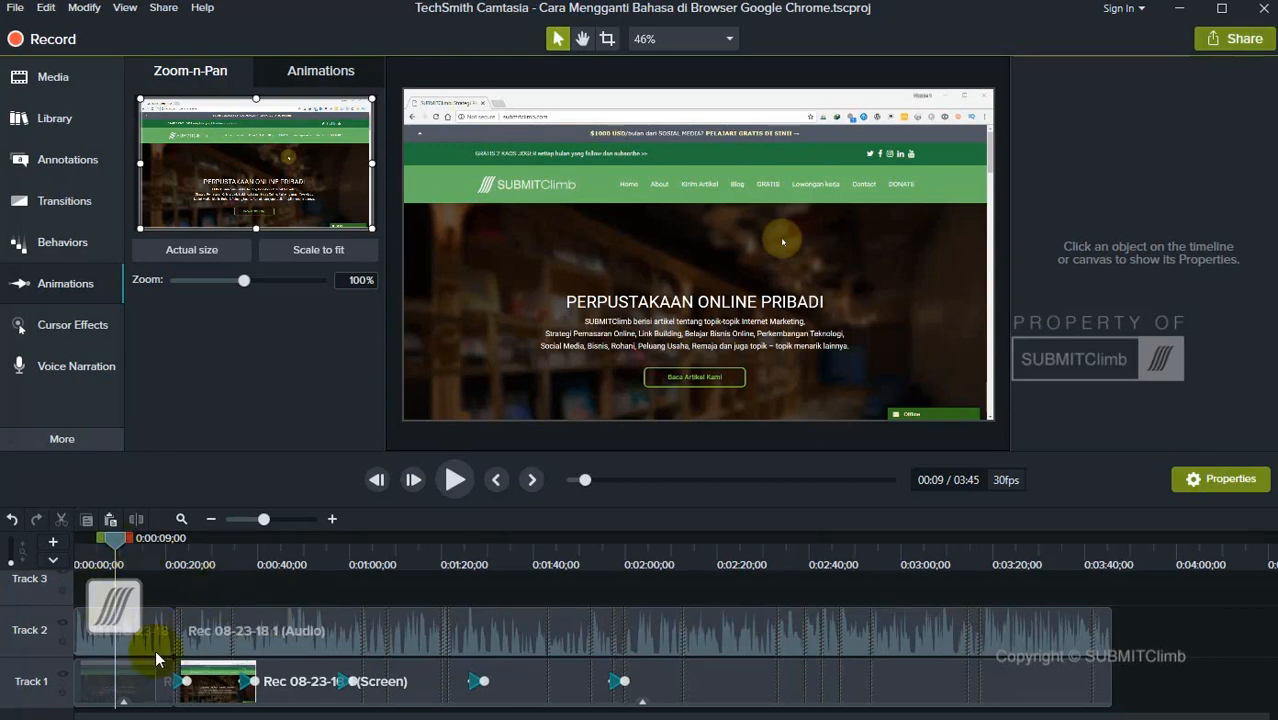
{"action": "left_click_drag", "start_coordinate": [116, 548], "coordinate": [40, 536]}
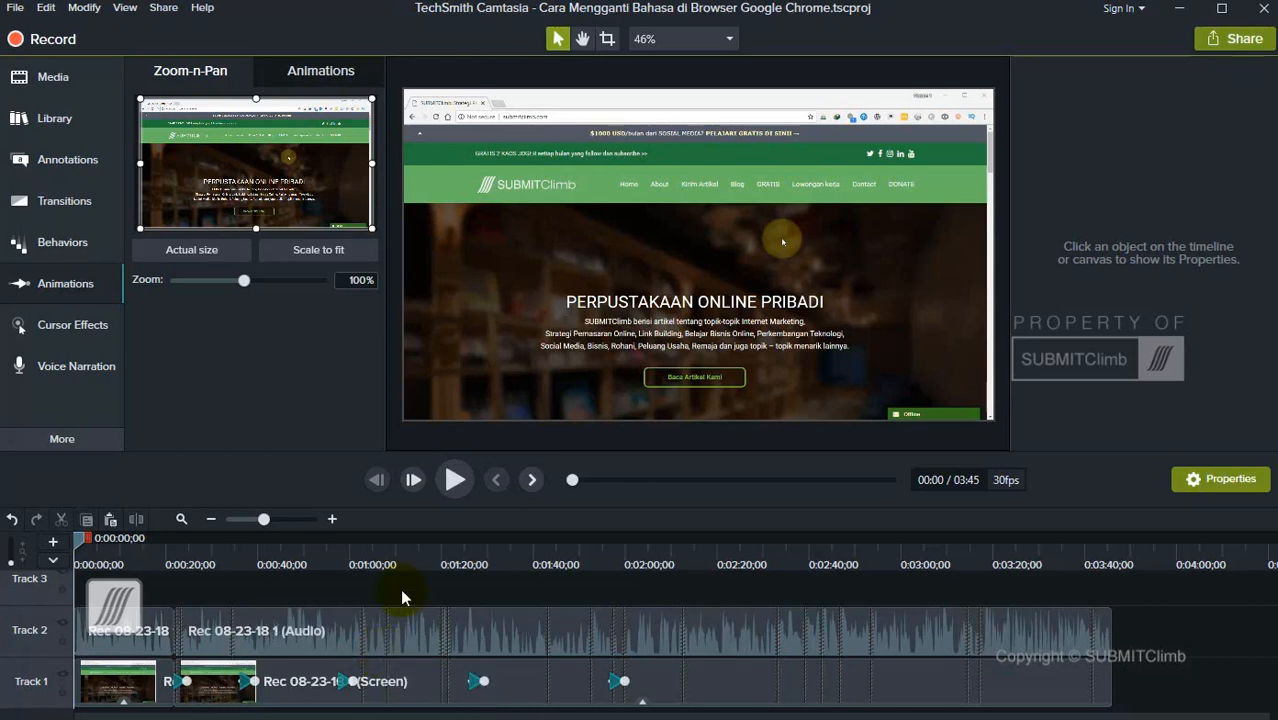
- Add the Noise Removal audio effect to the first audio clip on Track 2 and play it back
{"action": "left_click", "coordinate": [69, 443]}
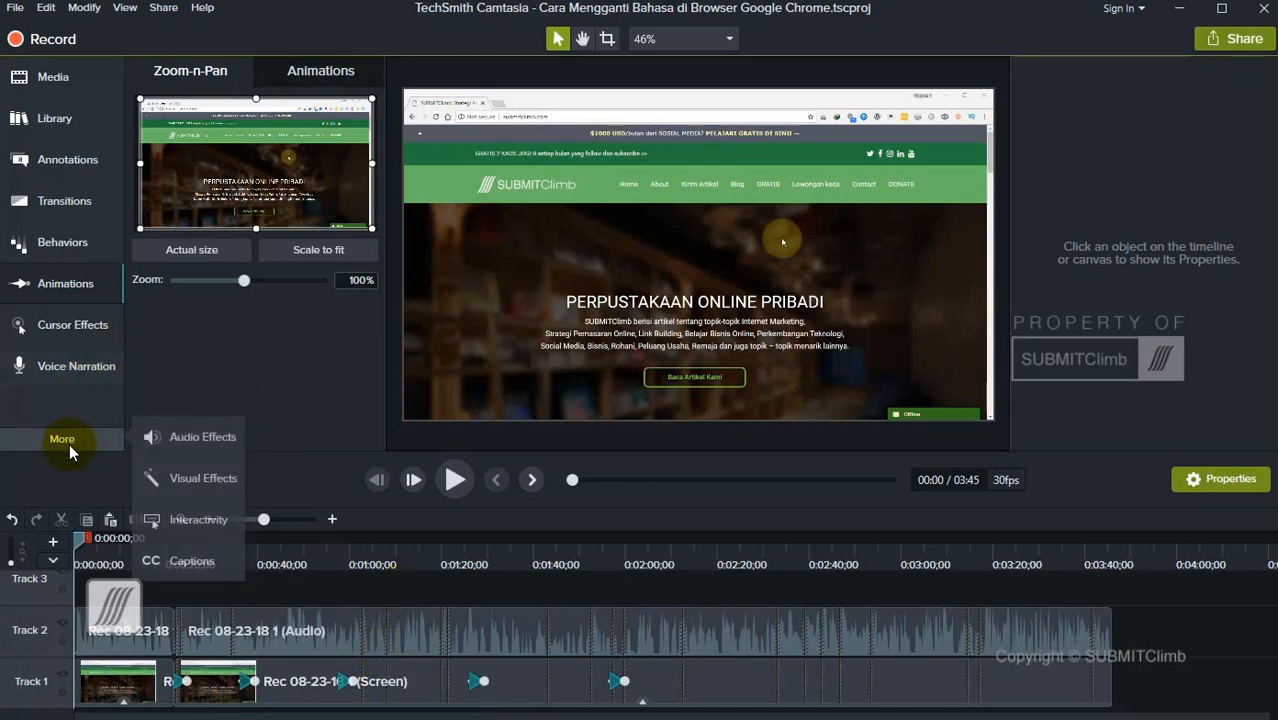
{"action": "left_click", "coordinate": [190, 445]}
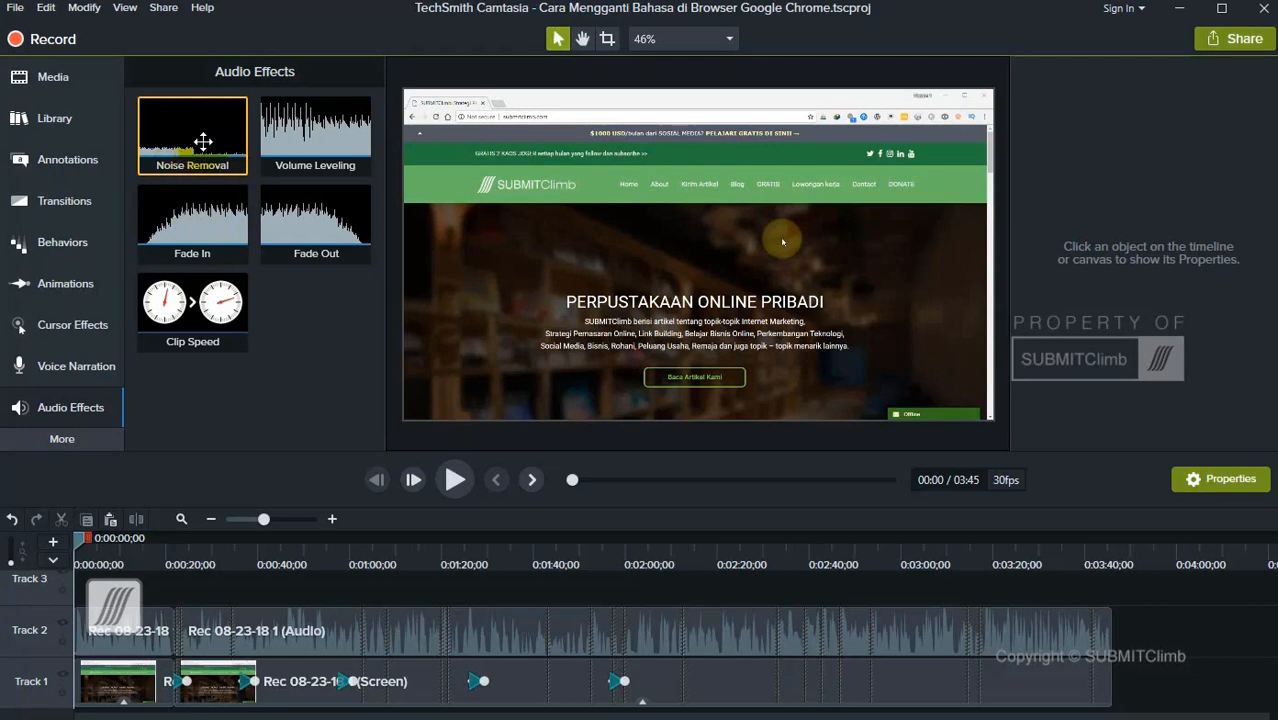
{"action": "left_click_drag", "start_coordinate": [203, 131], "coordinate": [134, 628]}
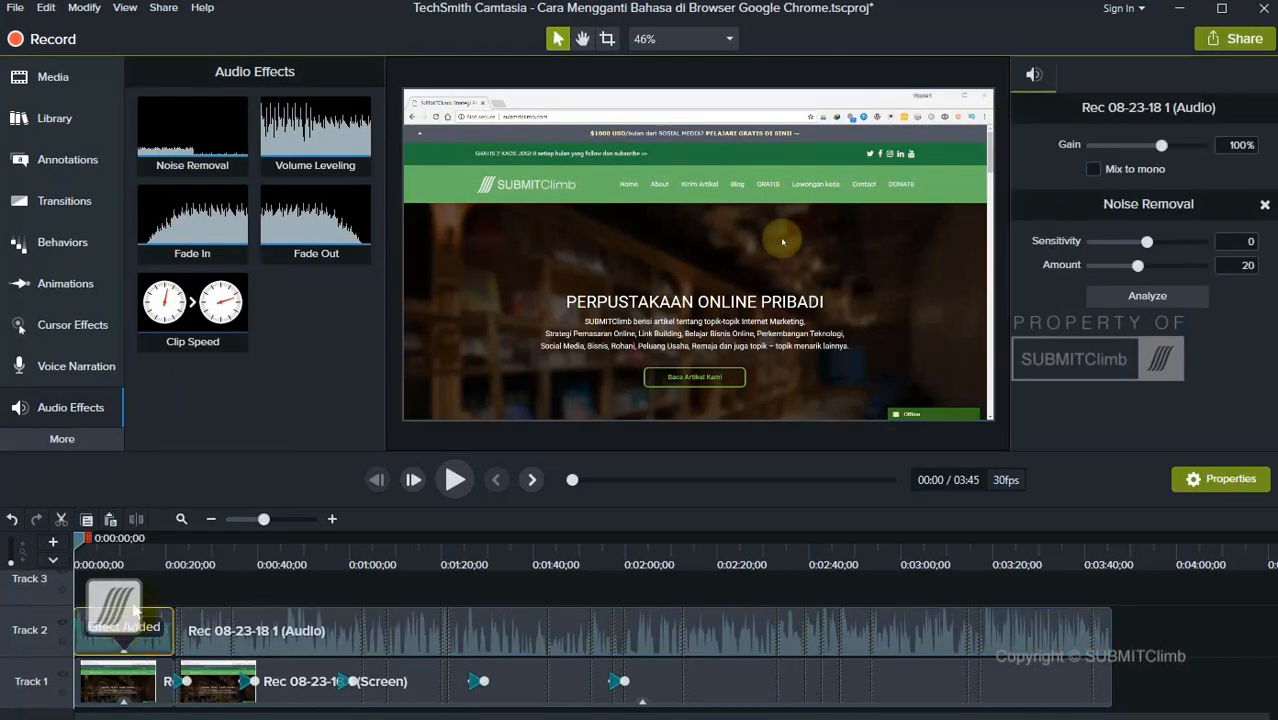
{"action": "key", "text": "space"}
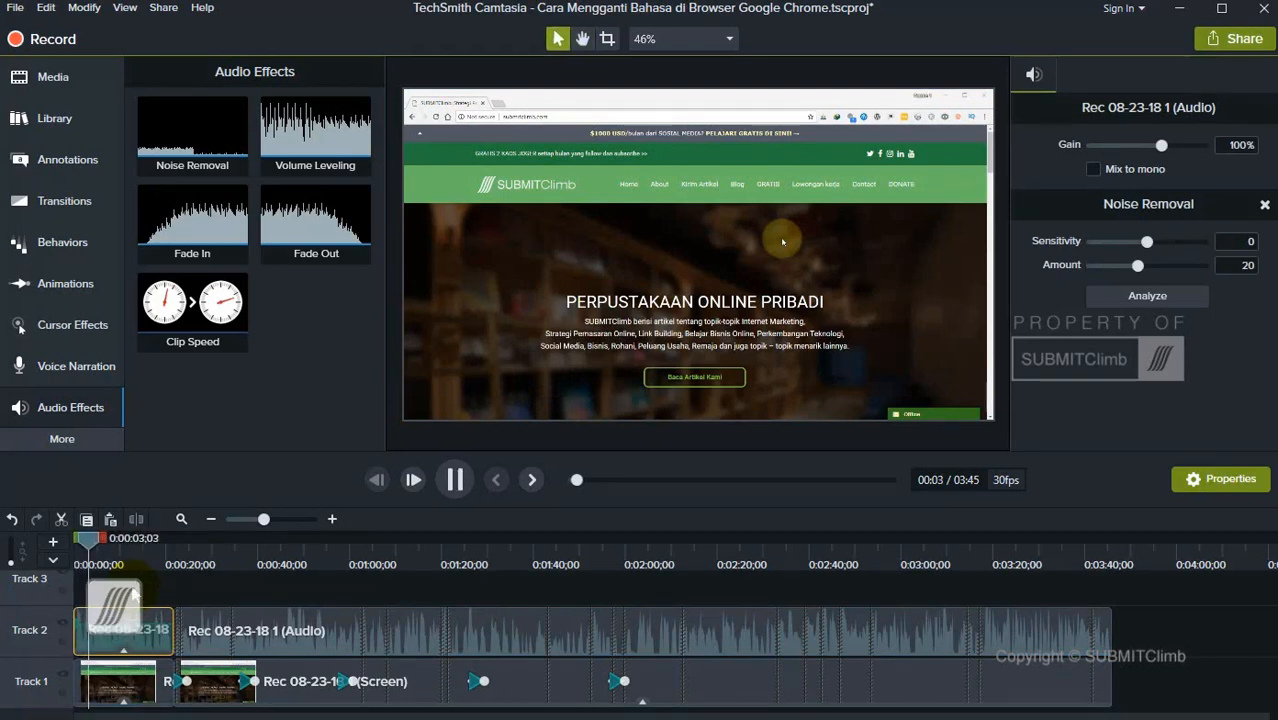
{"action": "key", "text": "space"}
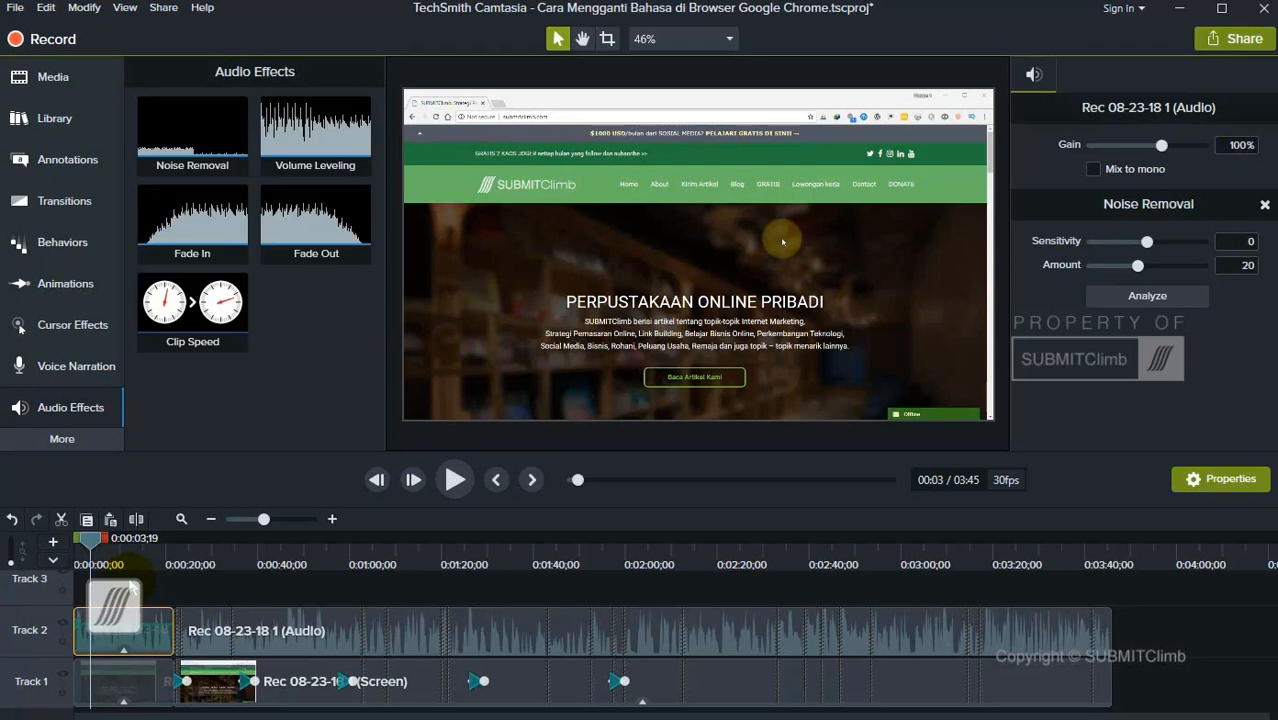
- Undo the Noise Removal effect on the first Track 2 audio clip
{"action": "left_click", "coordinate": [130, 582]}
{"action": "left_click", "coordinate": [113, 643]}
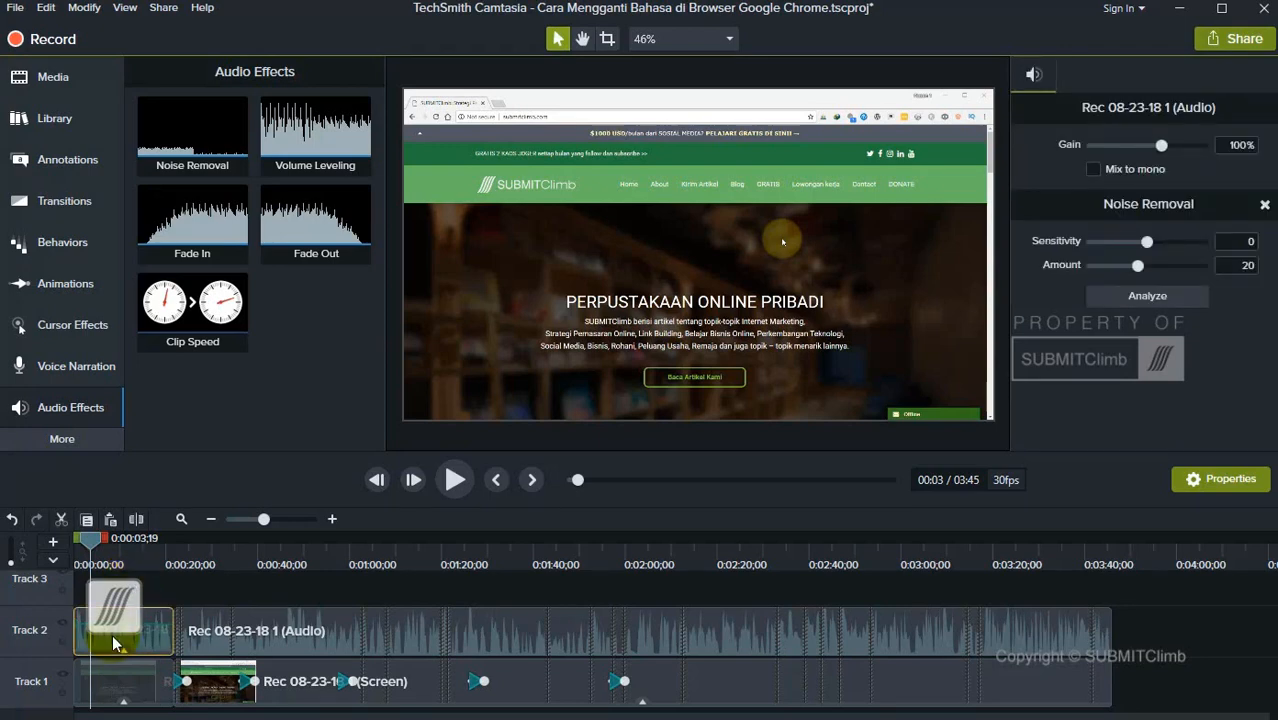
{"action": "key", "text": "ctrl+z"}
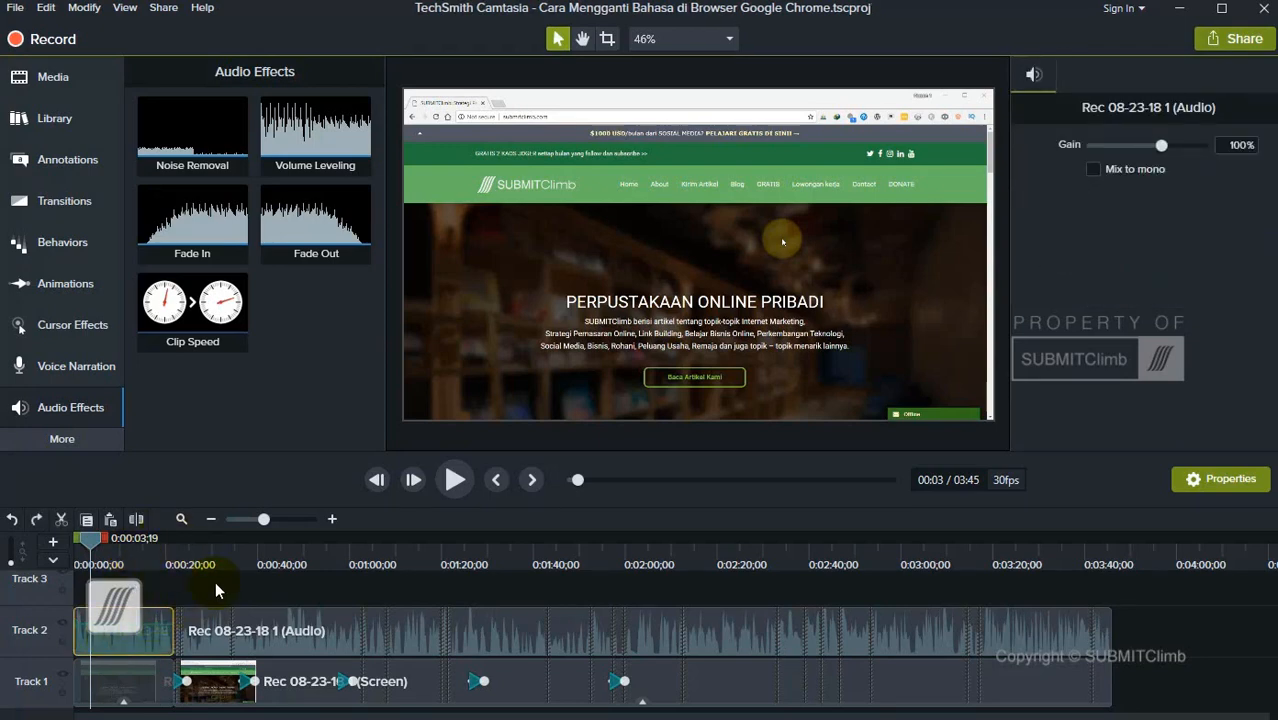
{"action": "left_click", "coordinate": [205, 150]}
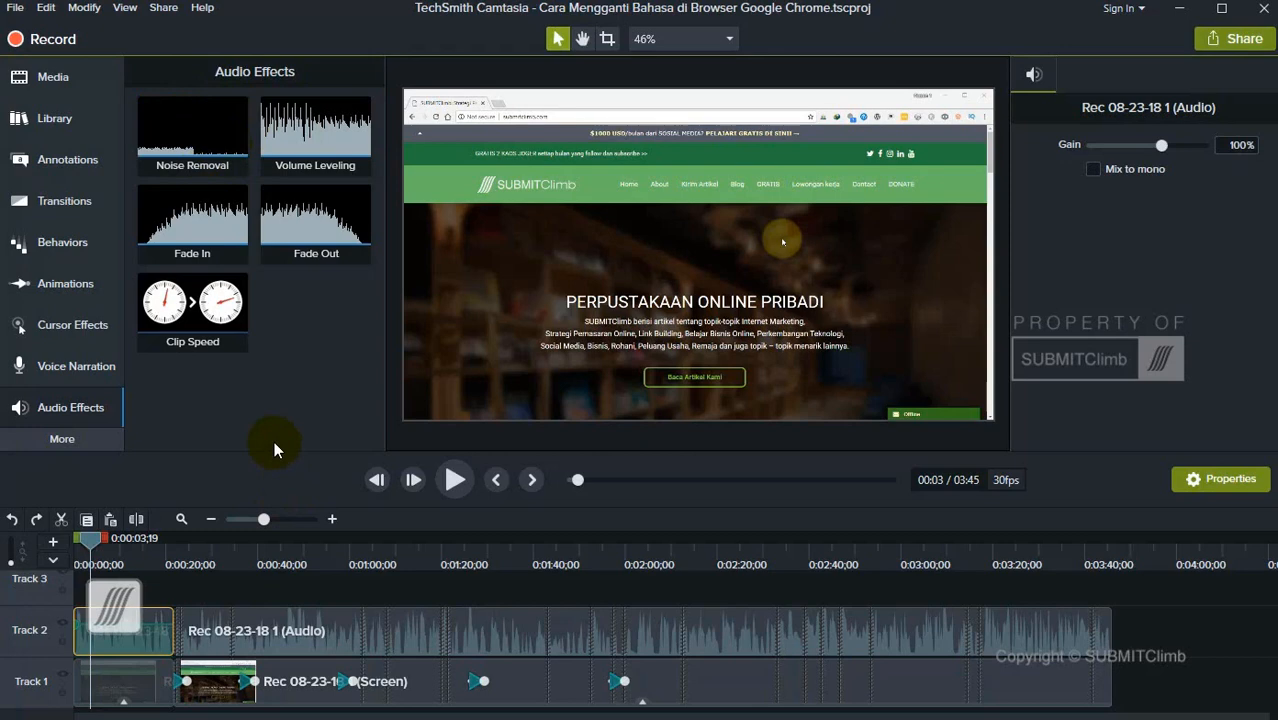
- Select a short section across both tracks at about 0:01:11 and cut it out of the timeline
{"action": "left_click", "coordinate": [264, 594]}
{"action": "left_click", "coordinate": [215, 558]}
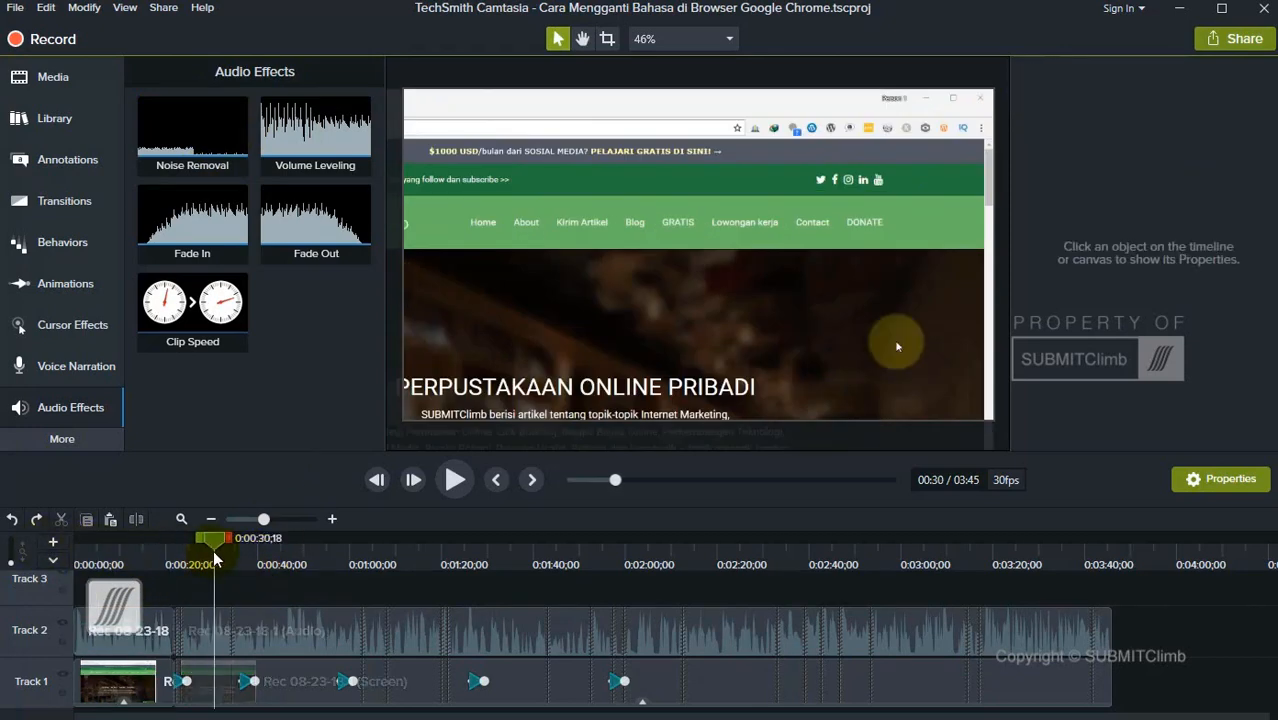
{"action": "scroll", "coordinate": [216, 549], "scroll_direction": "up", "scroll_amount": 3}
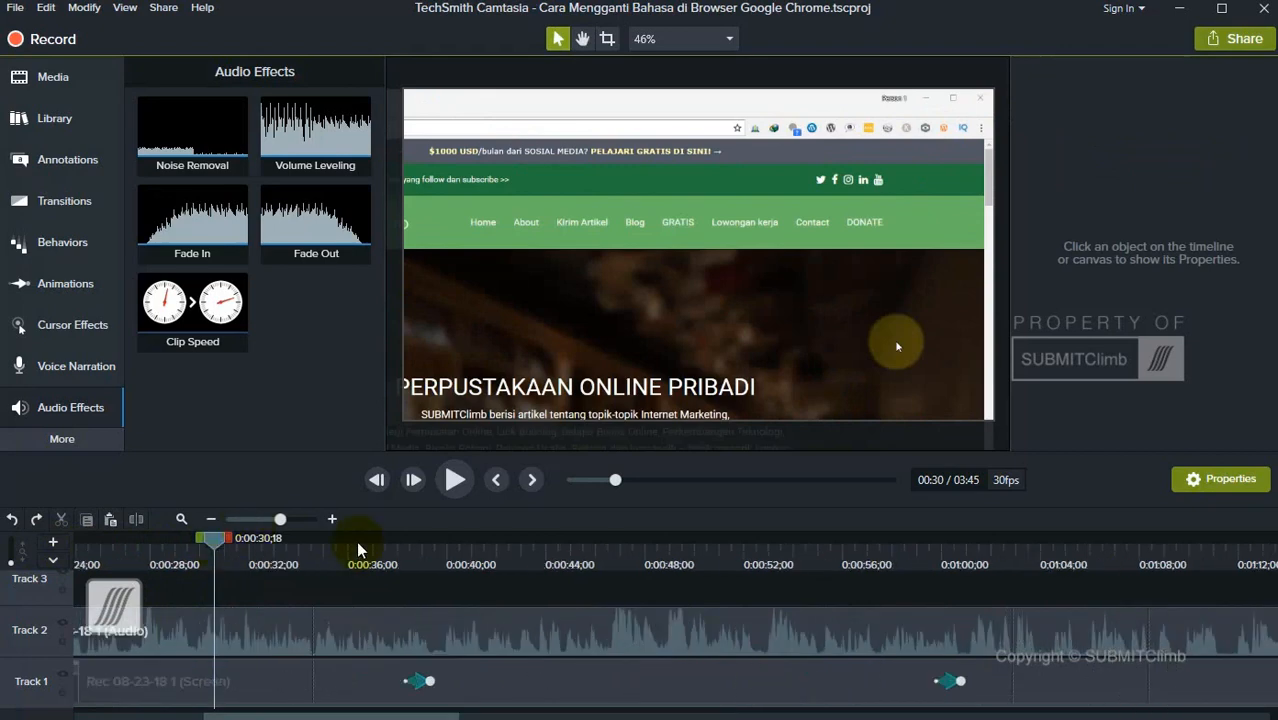
{"action": "left_click", "coordinate": [1015, 562]}
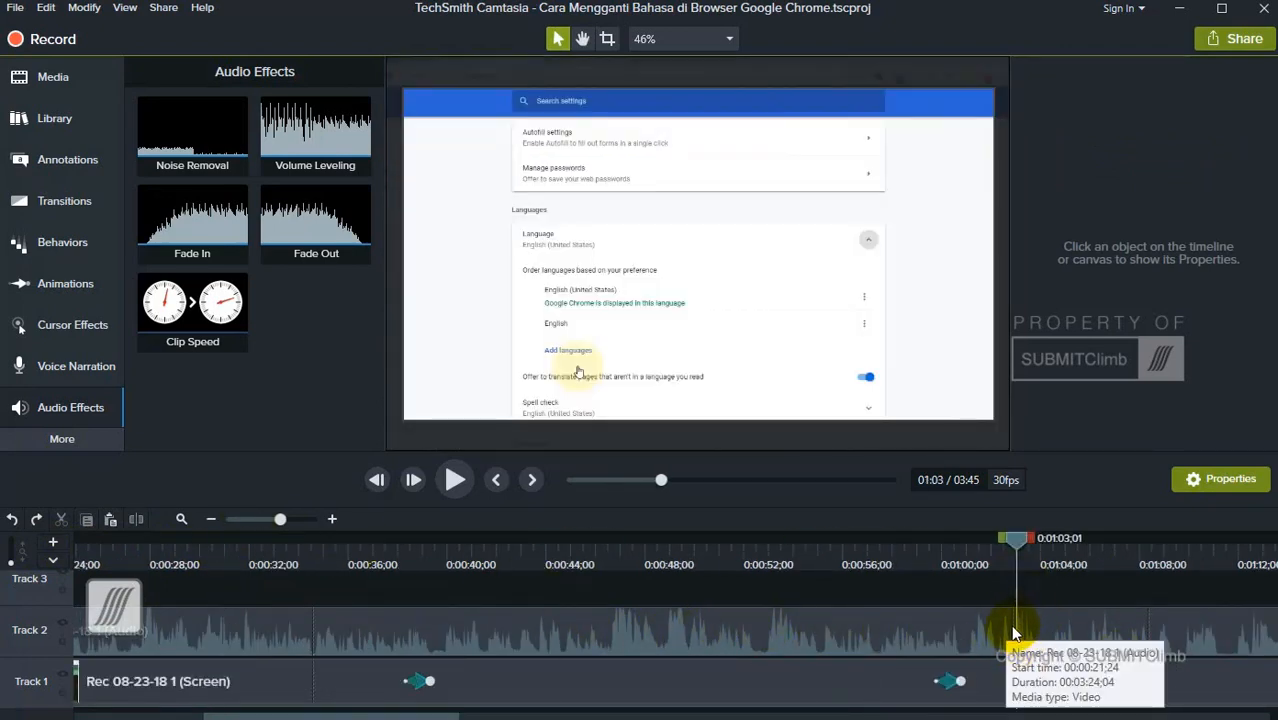
{"action": "mouse_move", "coordinate": [1020, 540]}
{"action": "left_mouse_down"}
{"action": "mouse_move", "coordinate": [990, 540]}
{"action": "mouse_move", "coordinate": [1041, 545]}
{"action": "left_mouse_up"}
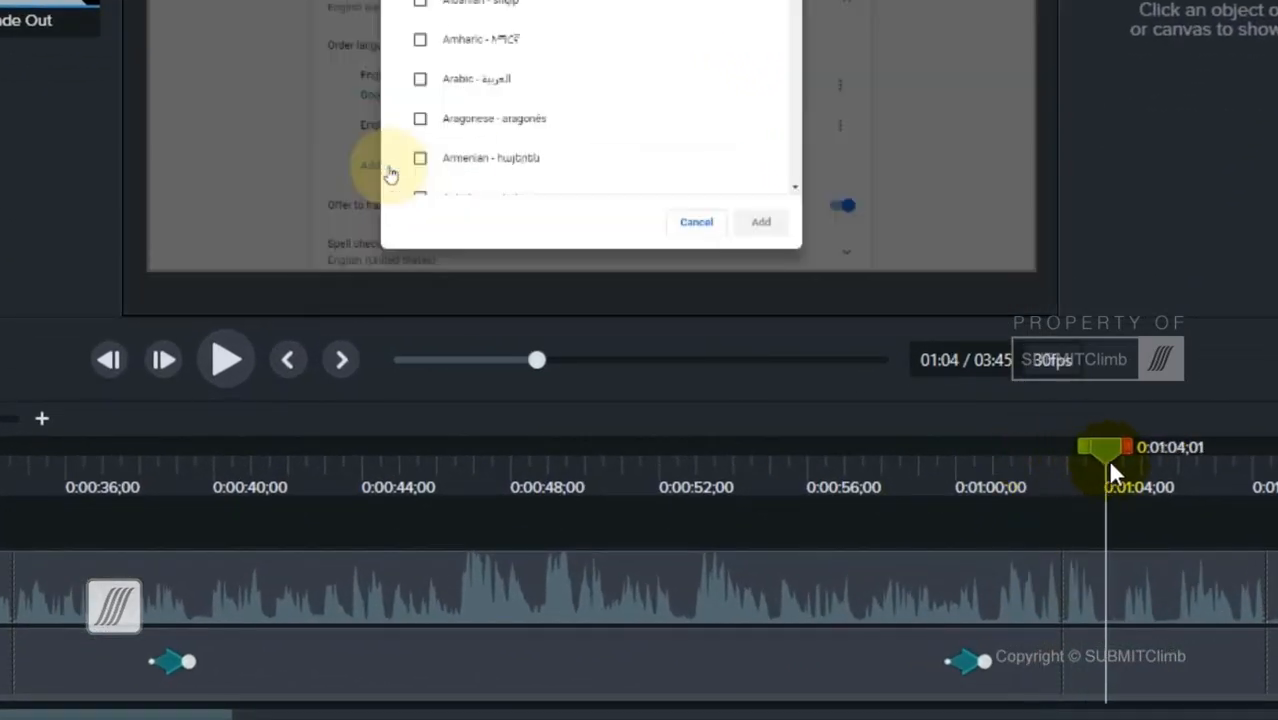
{"action": "left_click_drag", "start_coordinate": [1107, 458], "coordinate": [1248, 541]}
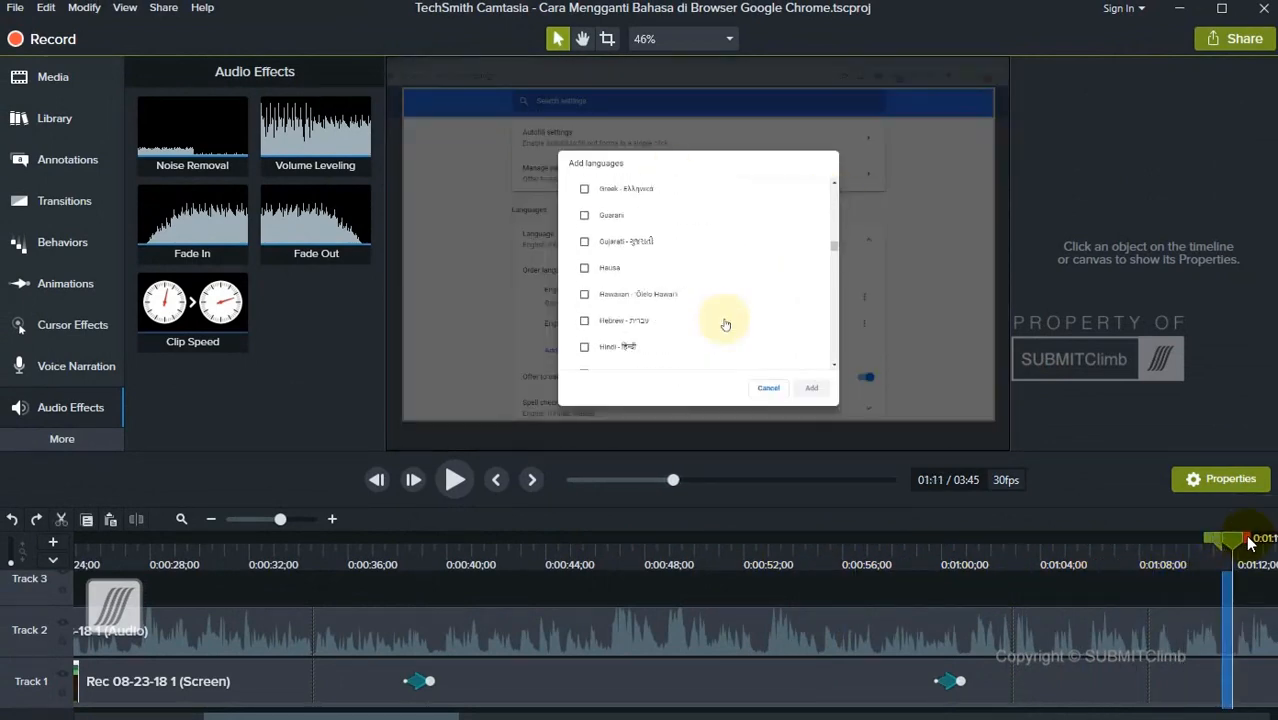
{"action": "key", "text": "ctrl+x"}
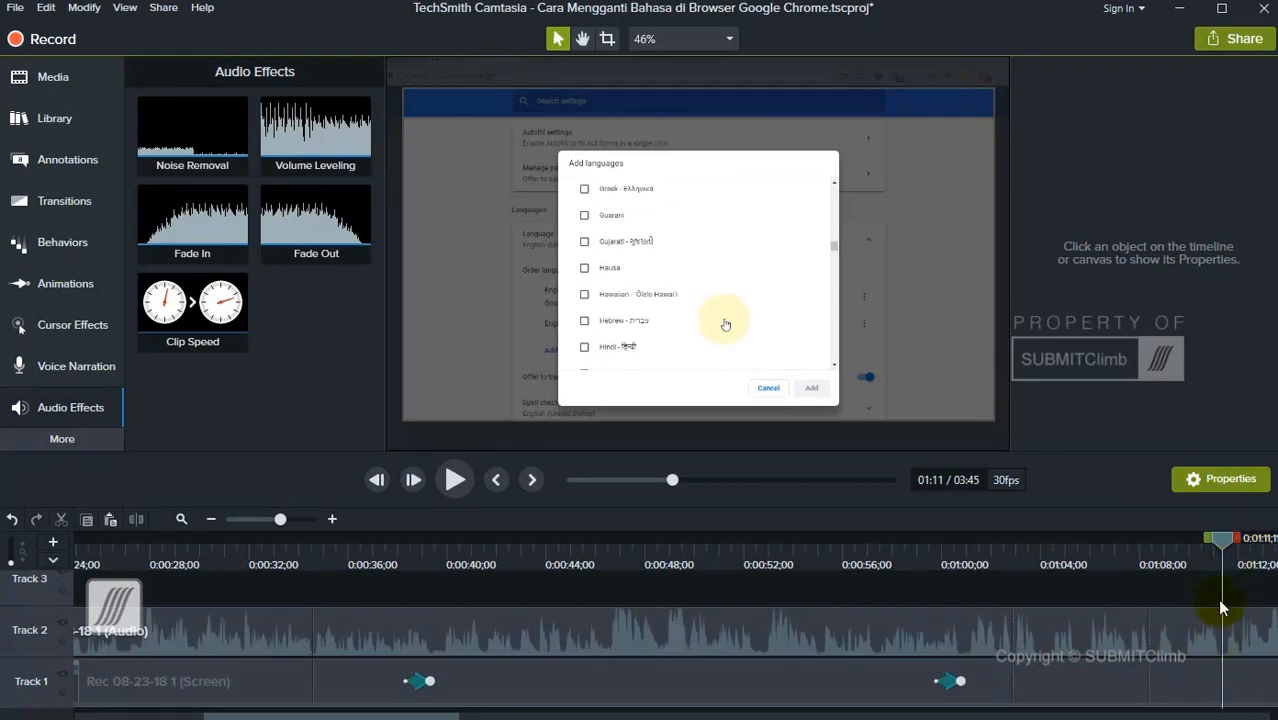
- Return the playhead to the start of the timeline
{"action": "left_click", "coordinate": [314, 564]}
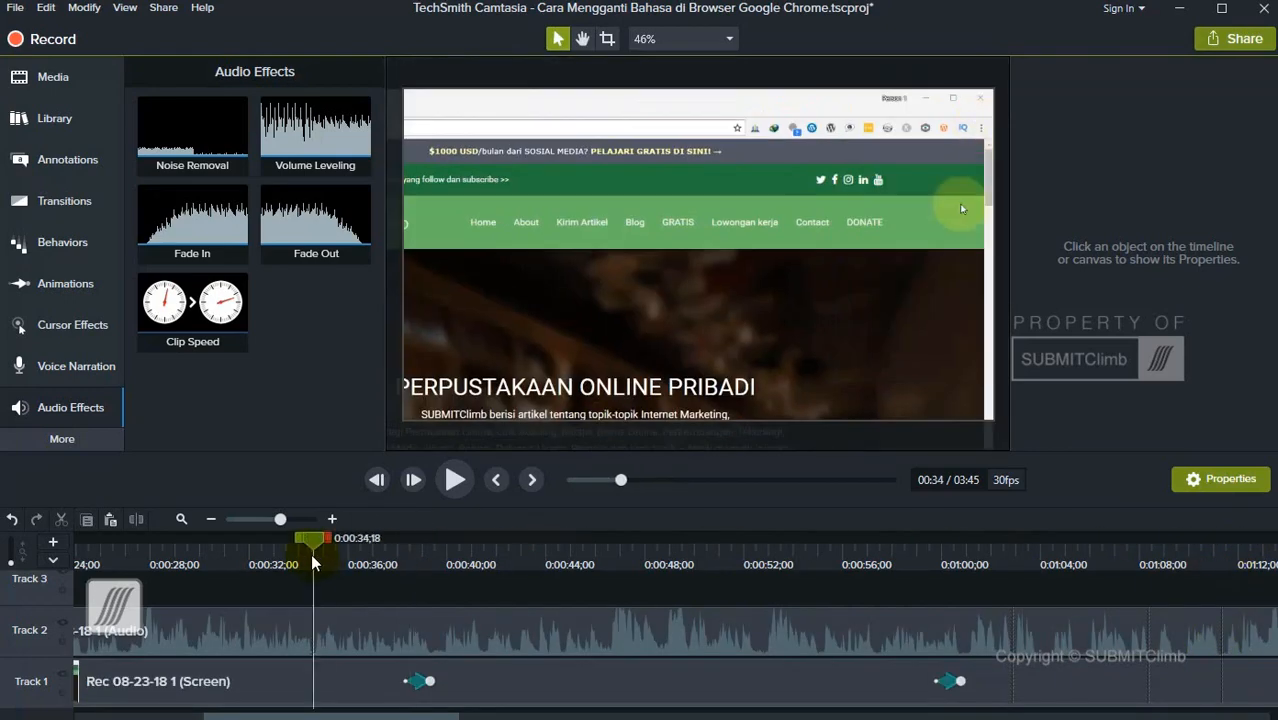
{"action": "scroll", "coordinate": [312, 564], "scroll_direction": "down", "scroll_amount": 3}
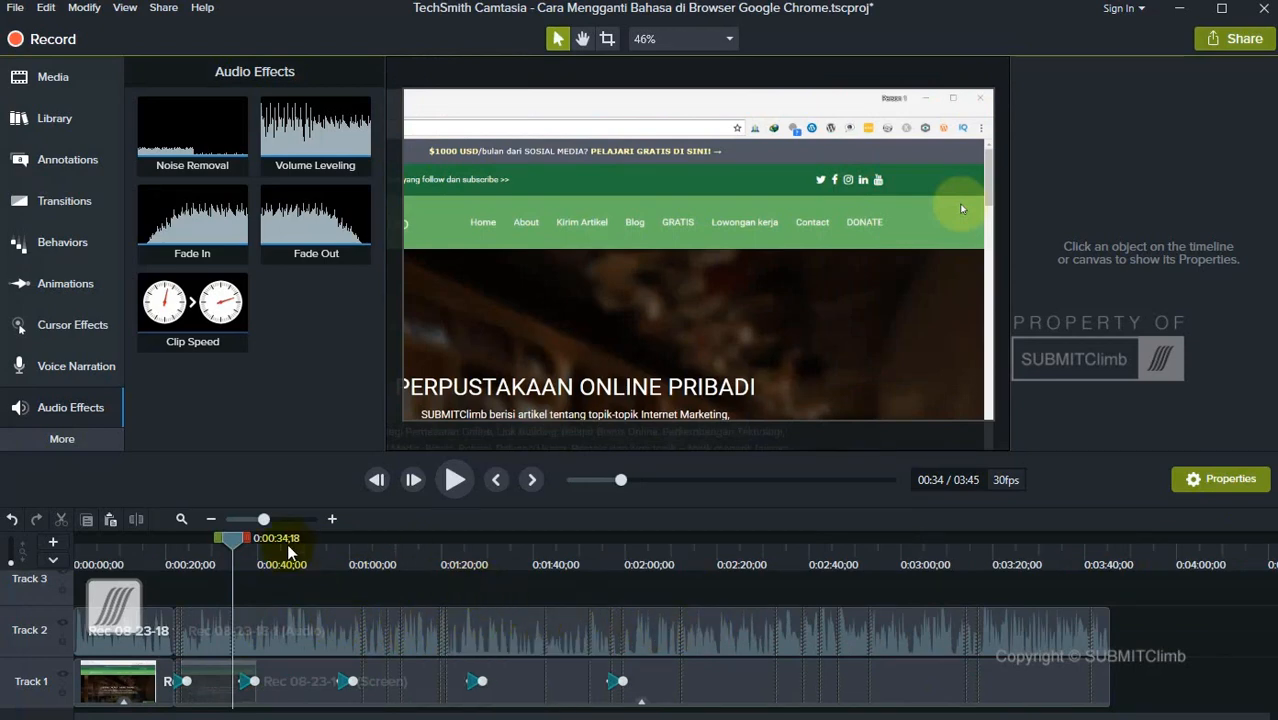
{"action": "left_click_drag", "start_coordinate": [232, 541], "coordinate": [66, 541]}
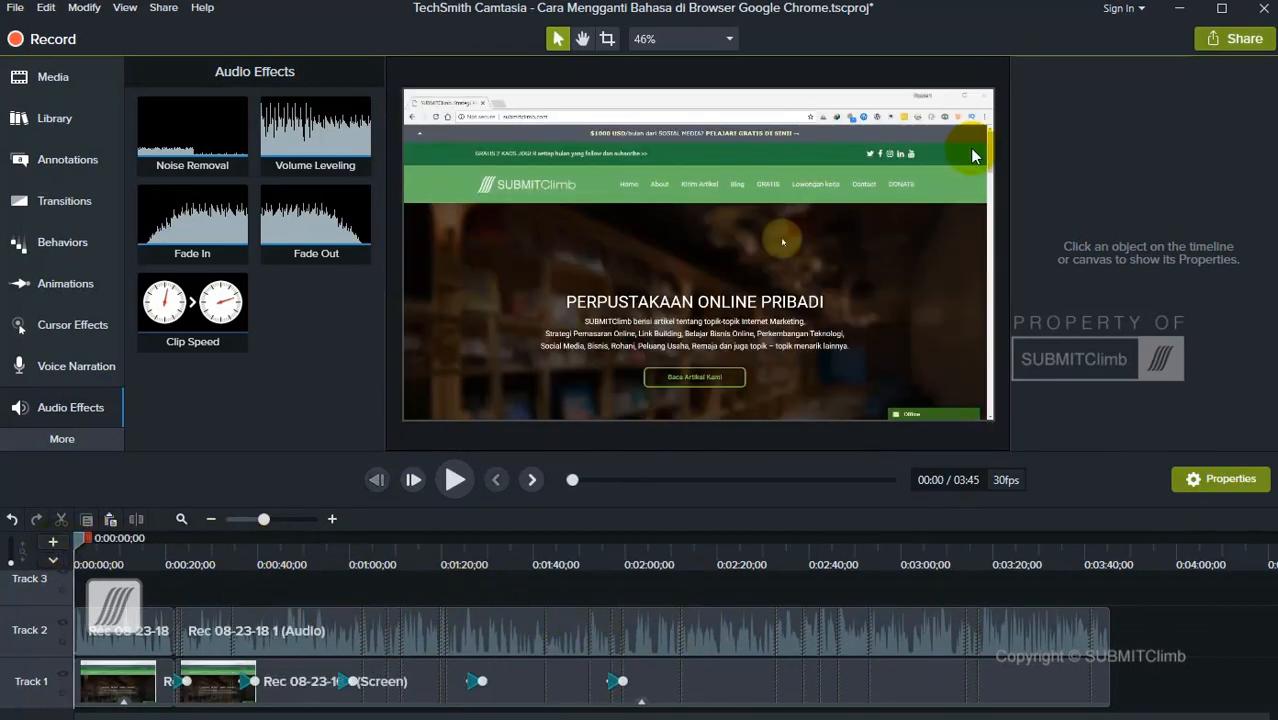
{"action": "left_click", "coordinate": [1233, 42]}
{"action": "left_click", "coordinate": [1214, 81]}
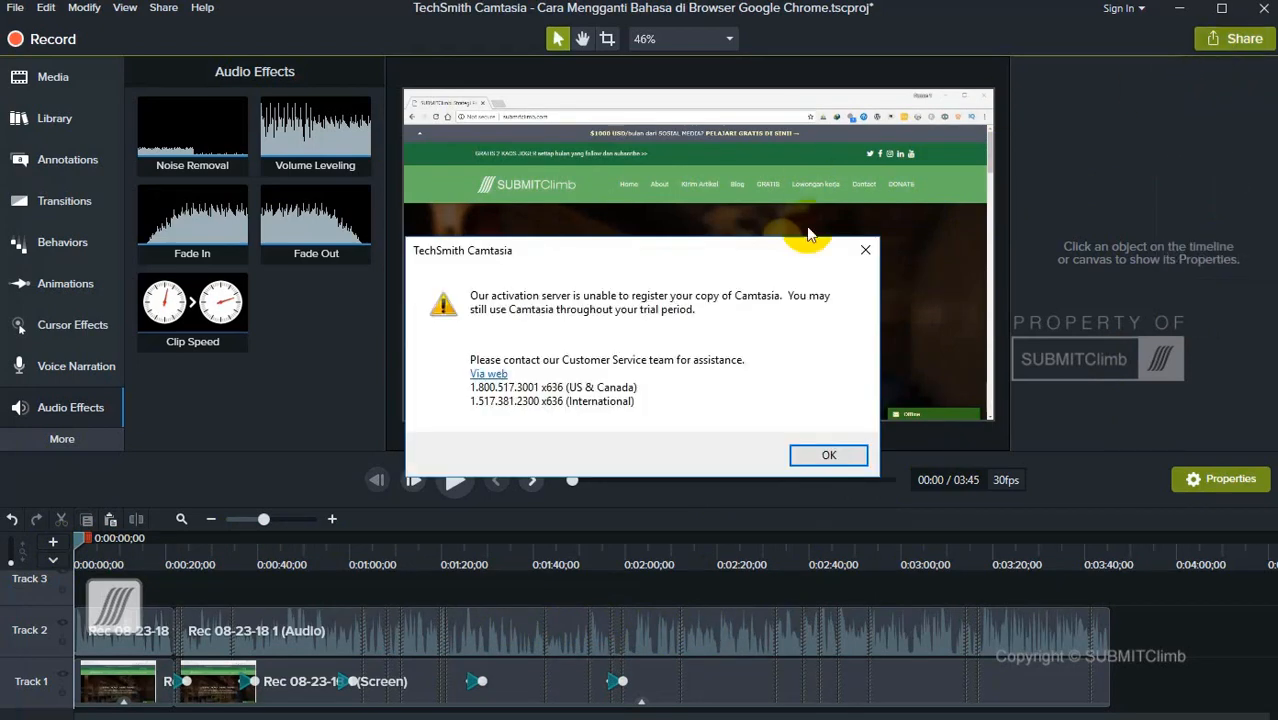
{"action": "left_click", "coordinate": [829, 455]}
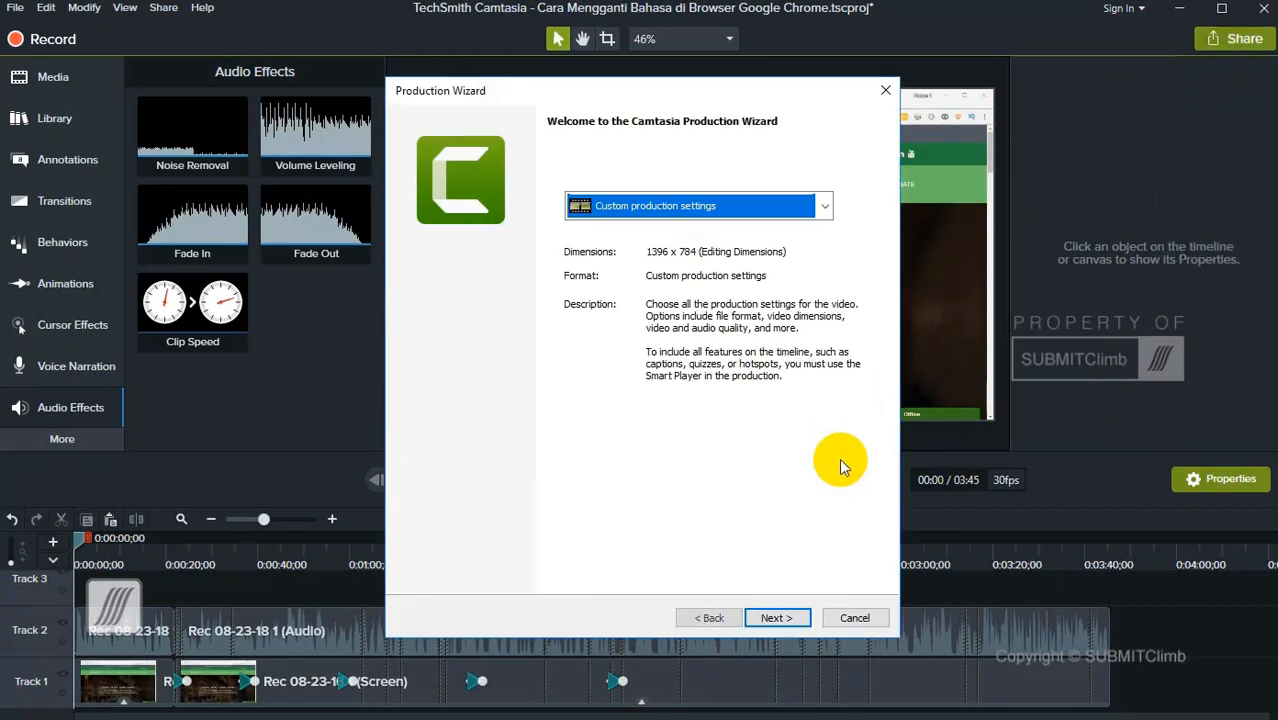
{"action": "left_click", "coordinate": [778, 618]}
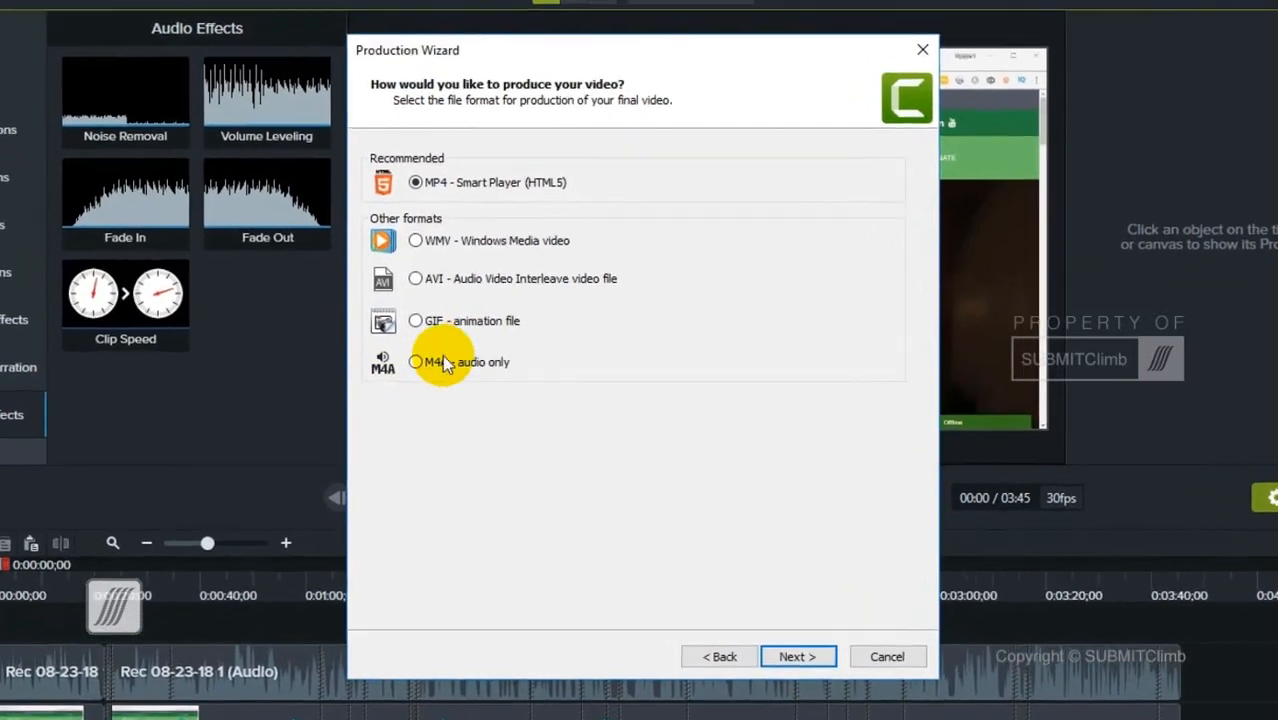
{"action": "left_click", "coordinate": [461, 367]}
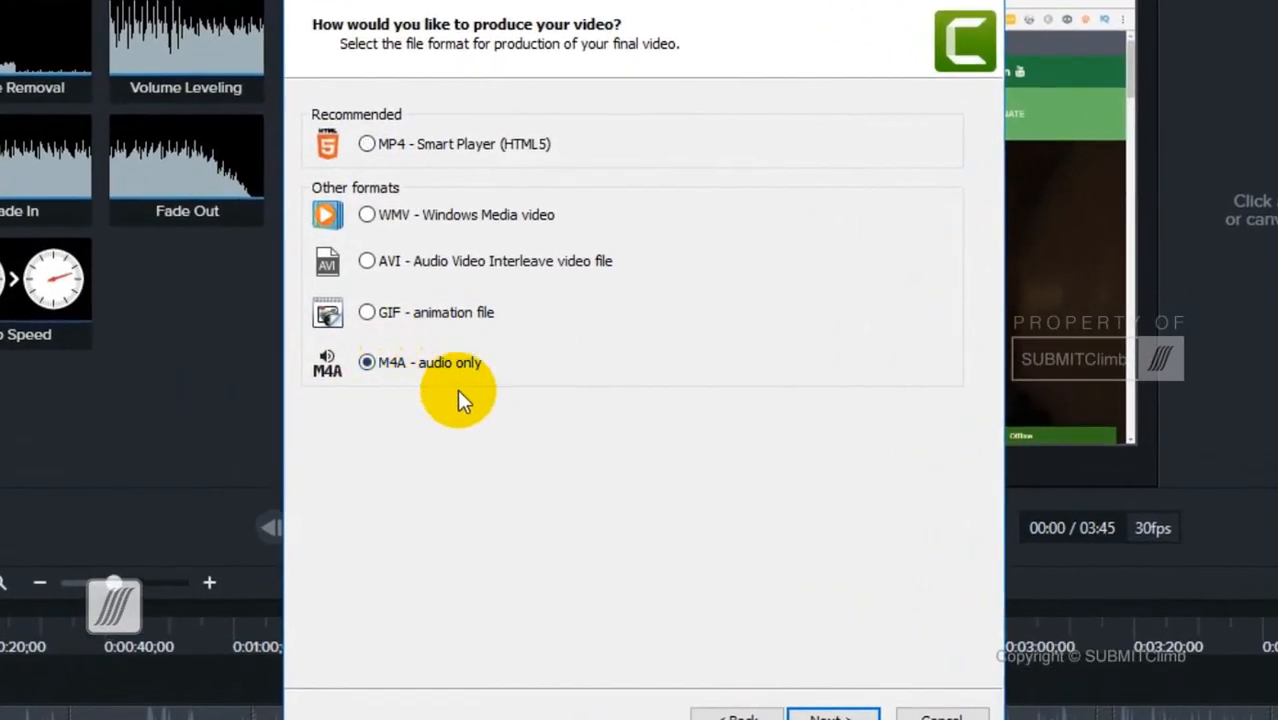
{"action": "left_click", "coordinate": [940, 714]}
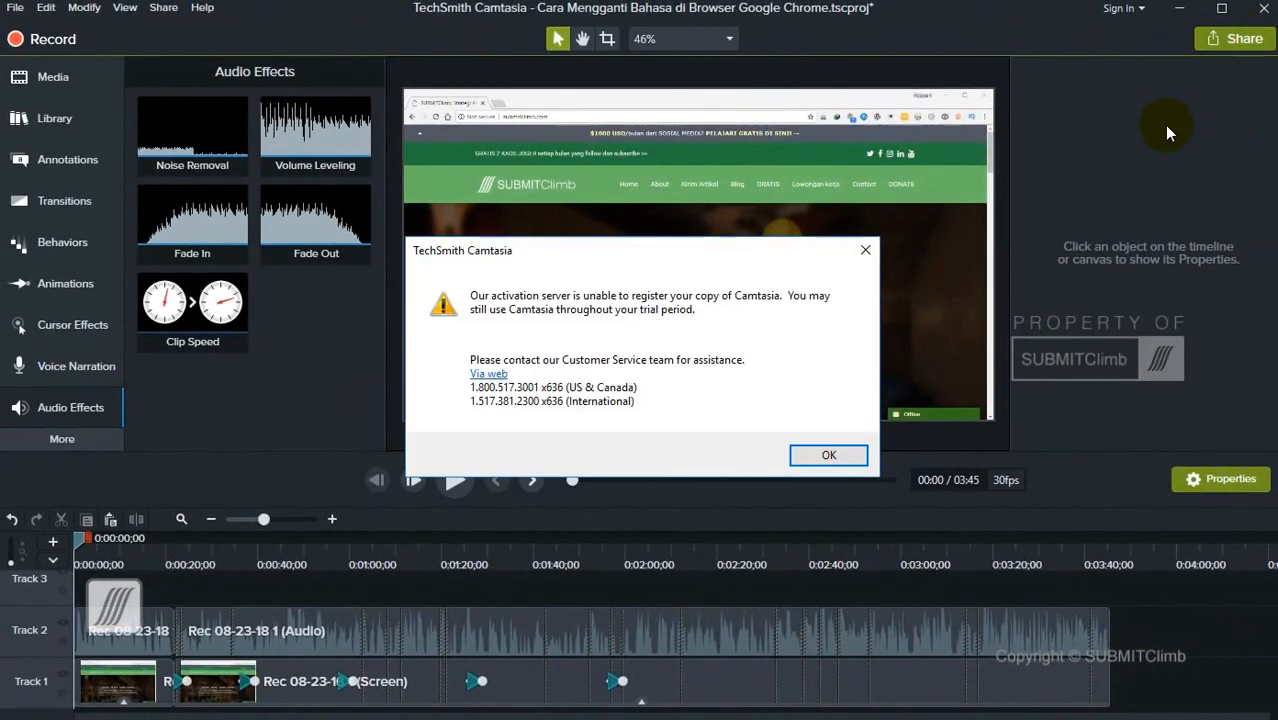
- Set up a local production with custom production settings, the M4A - audio only format and a 192 kbps bit rate
{"action": "left_click", "coordinate": [838, 456]}
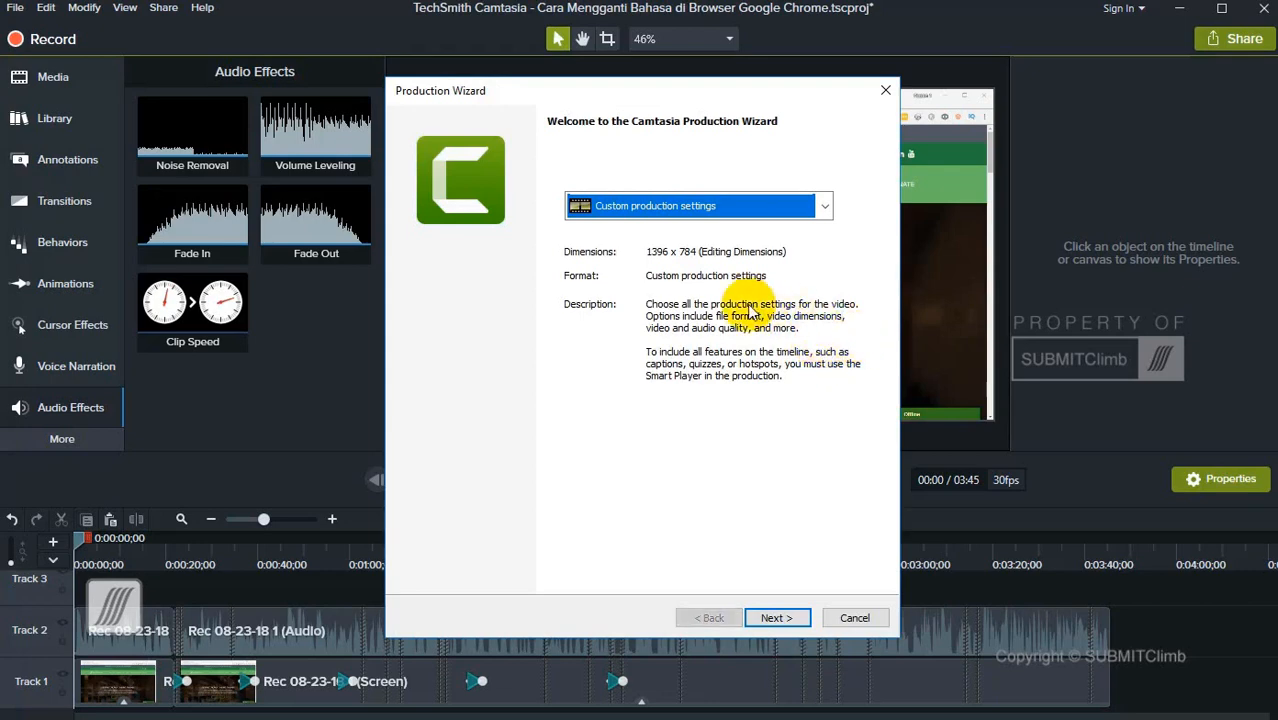
{"action": "left_click", "coordinate": [777, 616]}
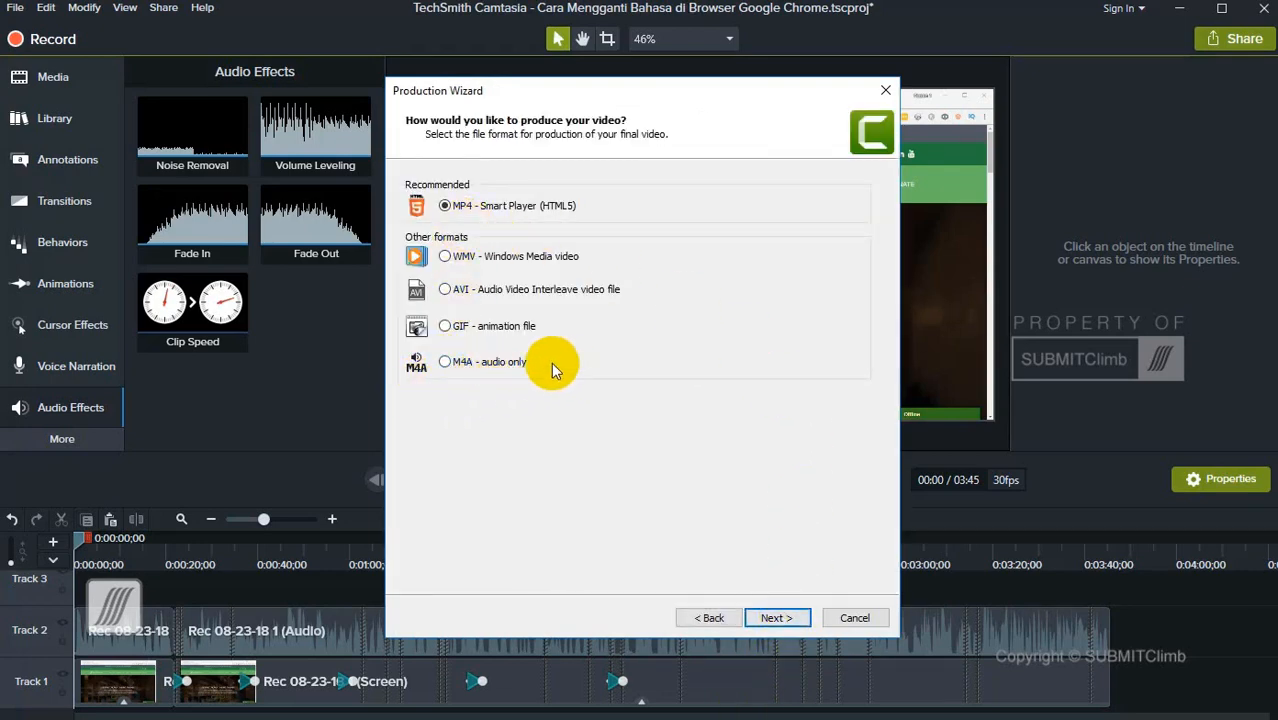
{"action": "left_click", "coordinate": [481, 366]}
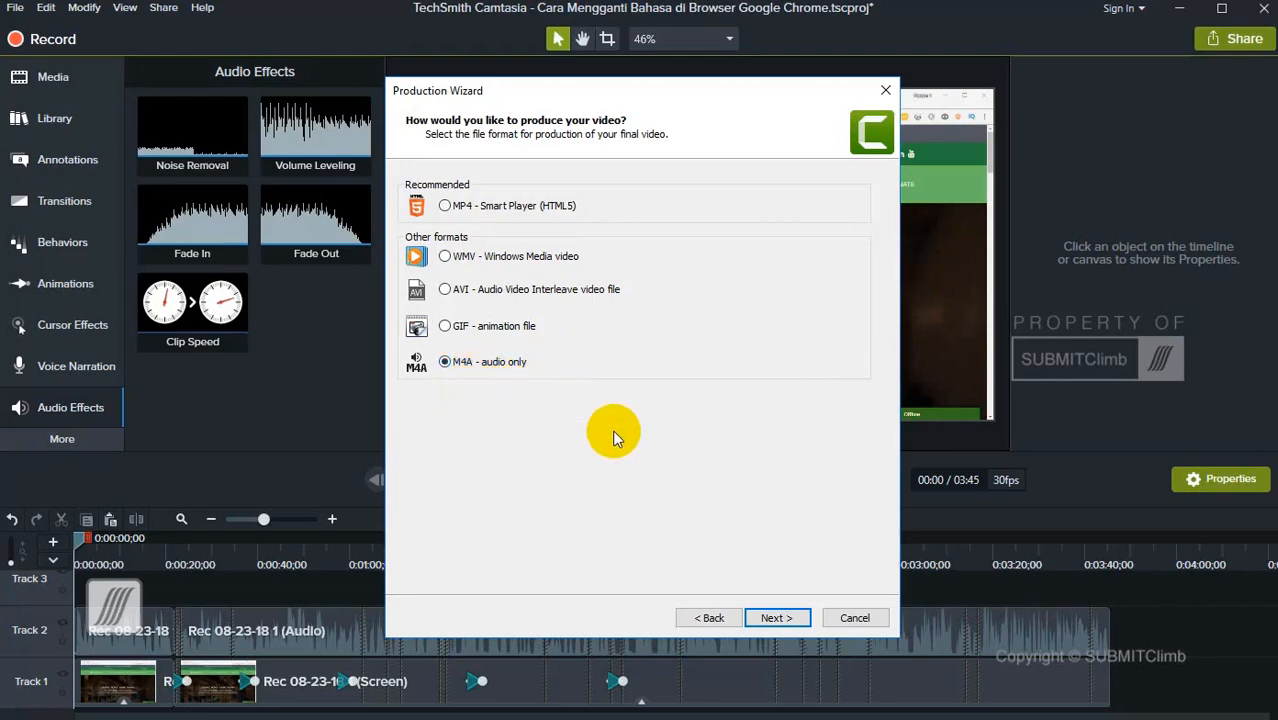
{"action": "left_click", "coordinate": [778, 619]}
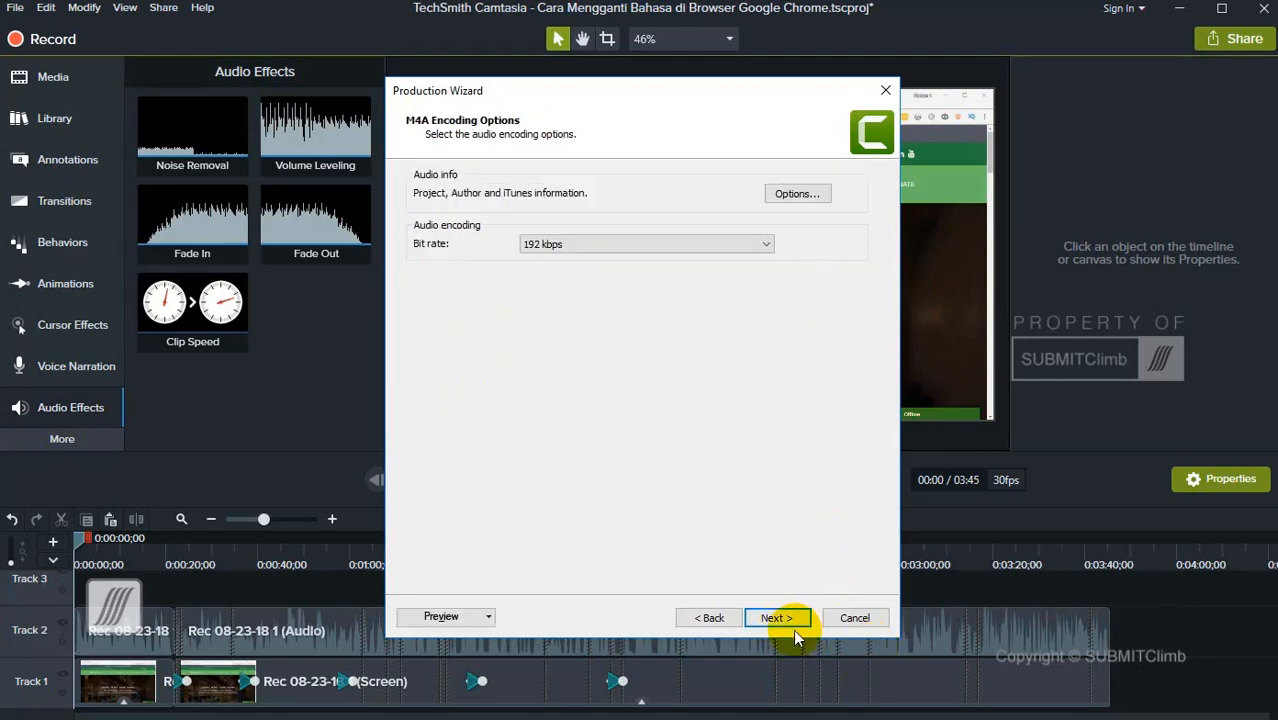
{"action": "left_click", "coordinate": [778, 618]}
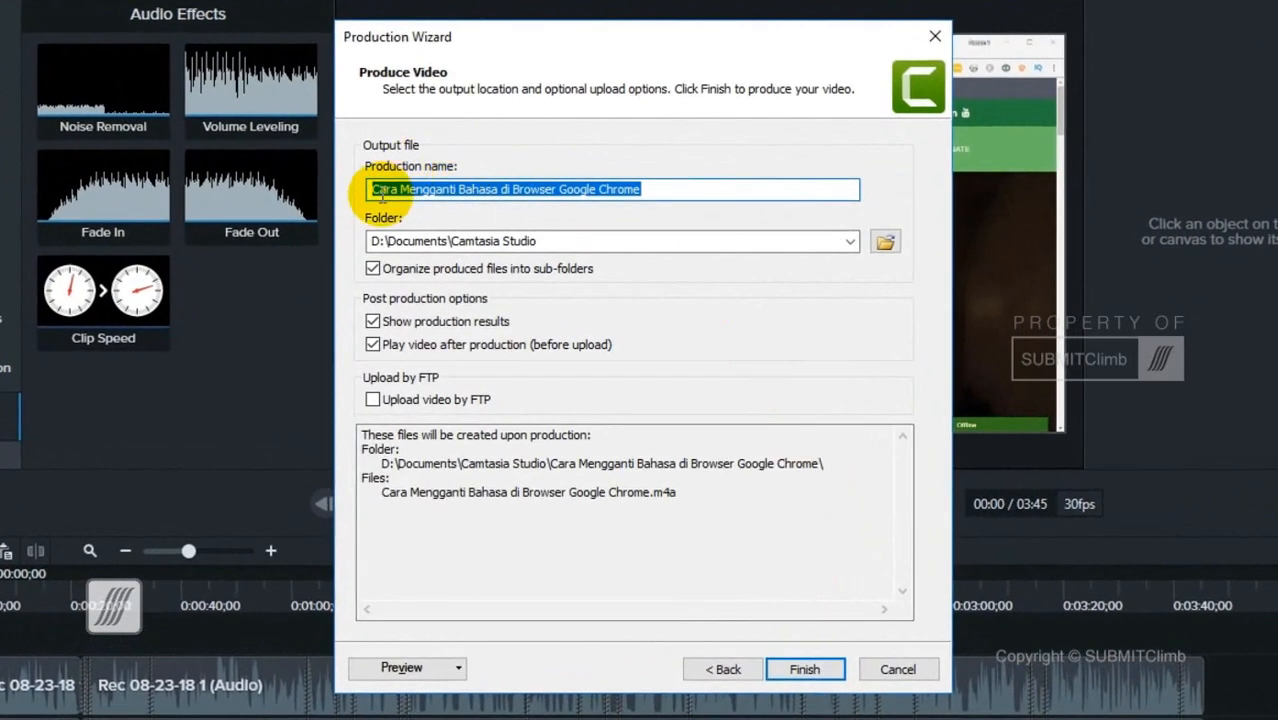
- Produce the audio as "Cara Mengganti Bahasa di Browser Google Chrome" in D:\Documents\Camtasia Studio, skip opening the file and close the results
{"action": "left_click", "coordinate": [652, 190]}
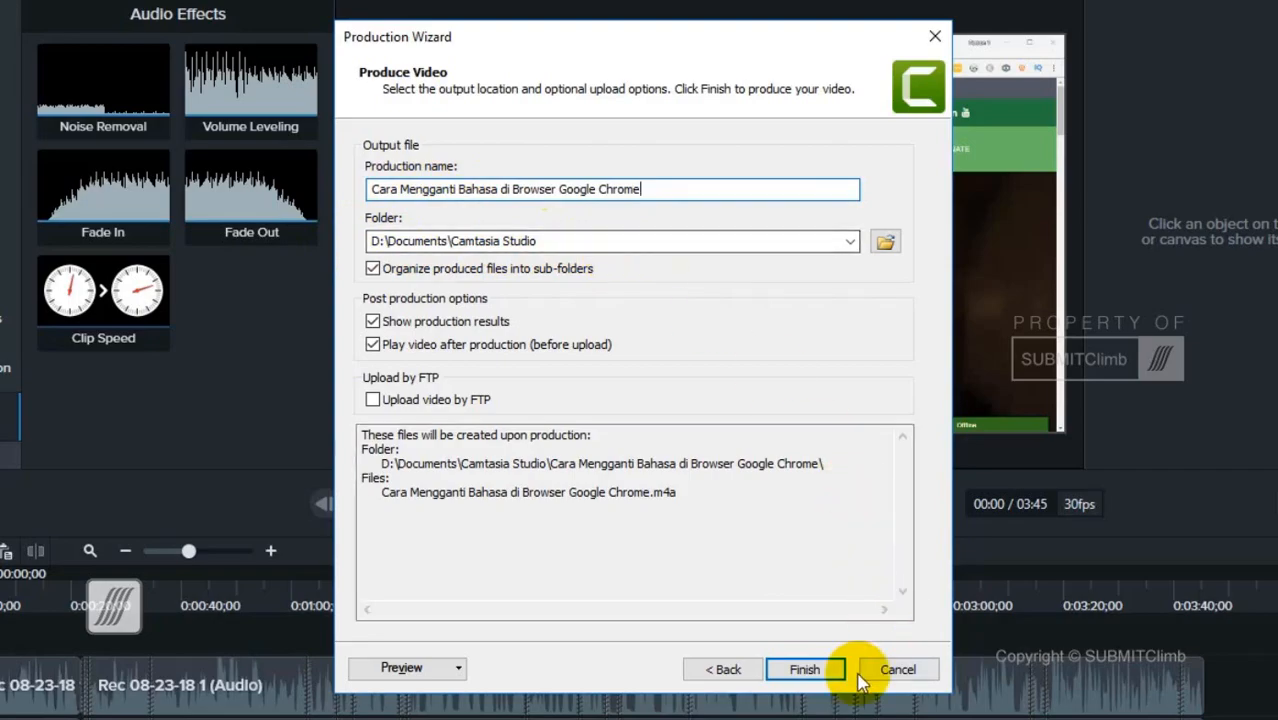
{"action": "left_click", "coordinate": [824, 674]}
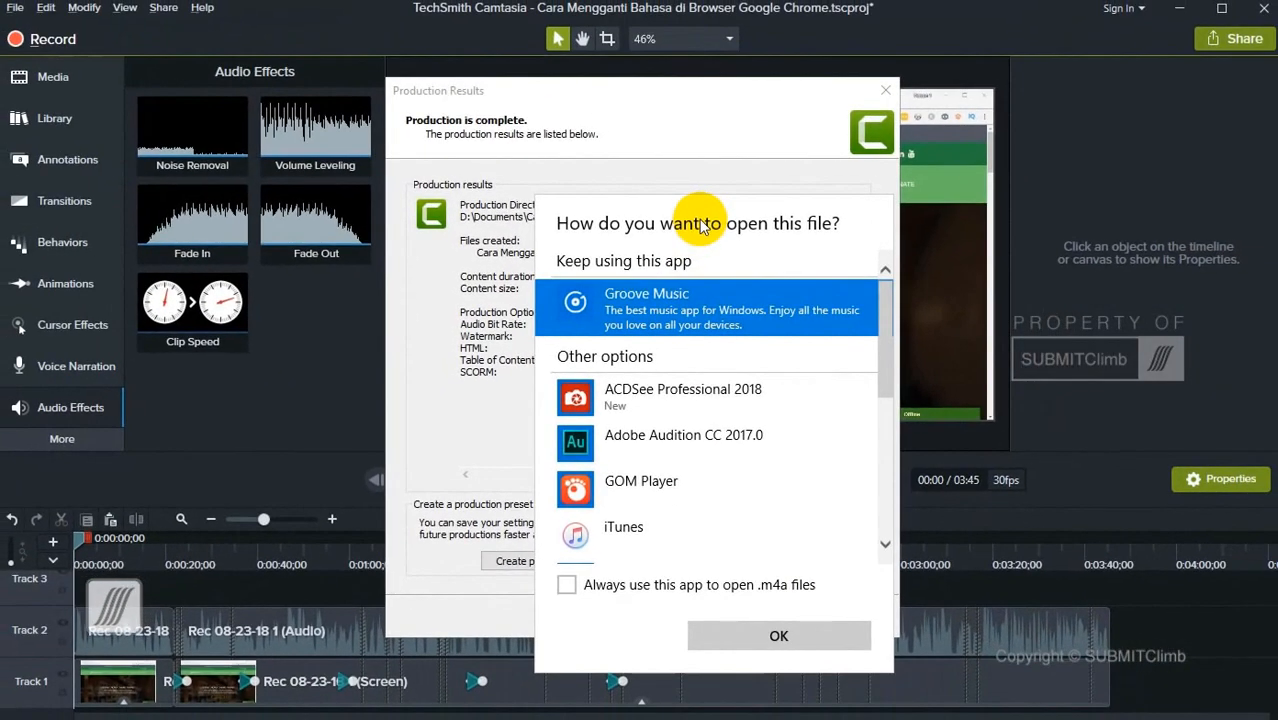
{"action": "key", "text": "Escape"}
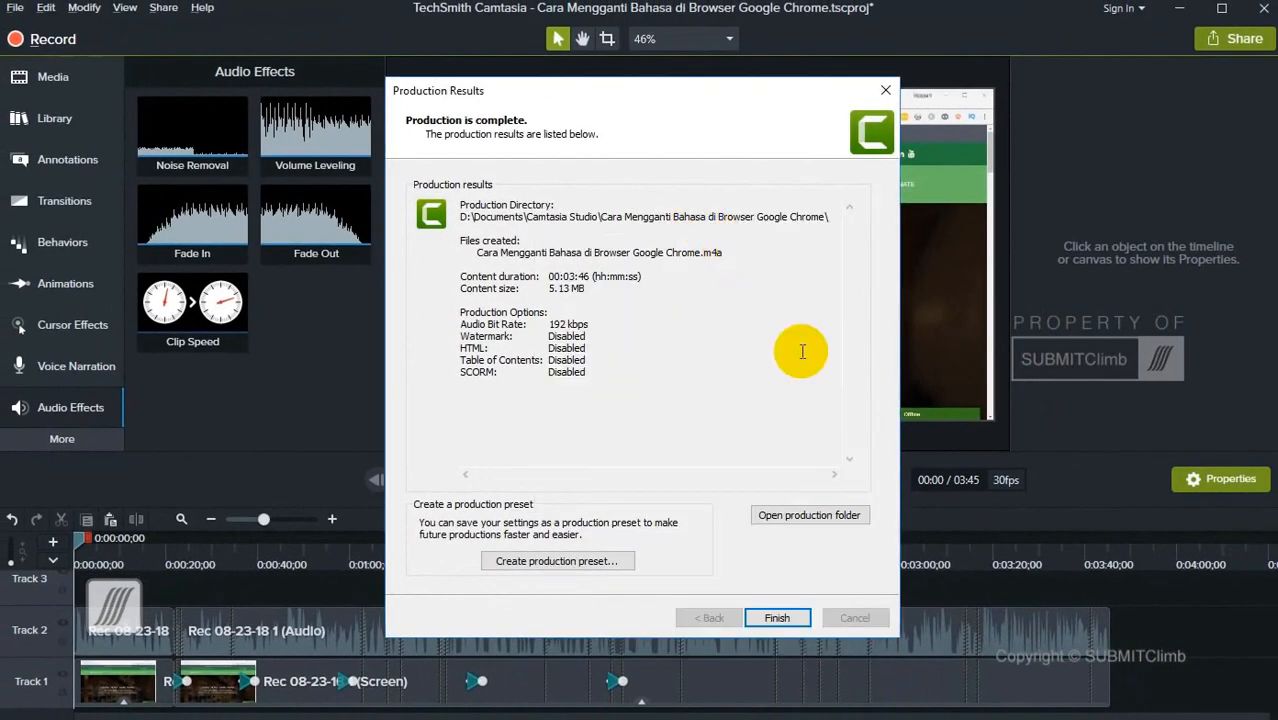
{"action": "left_click", "coordinate": [790, 616]}
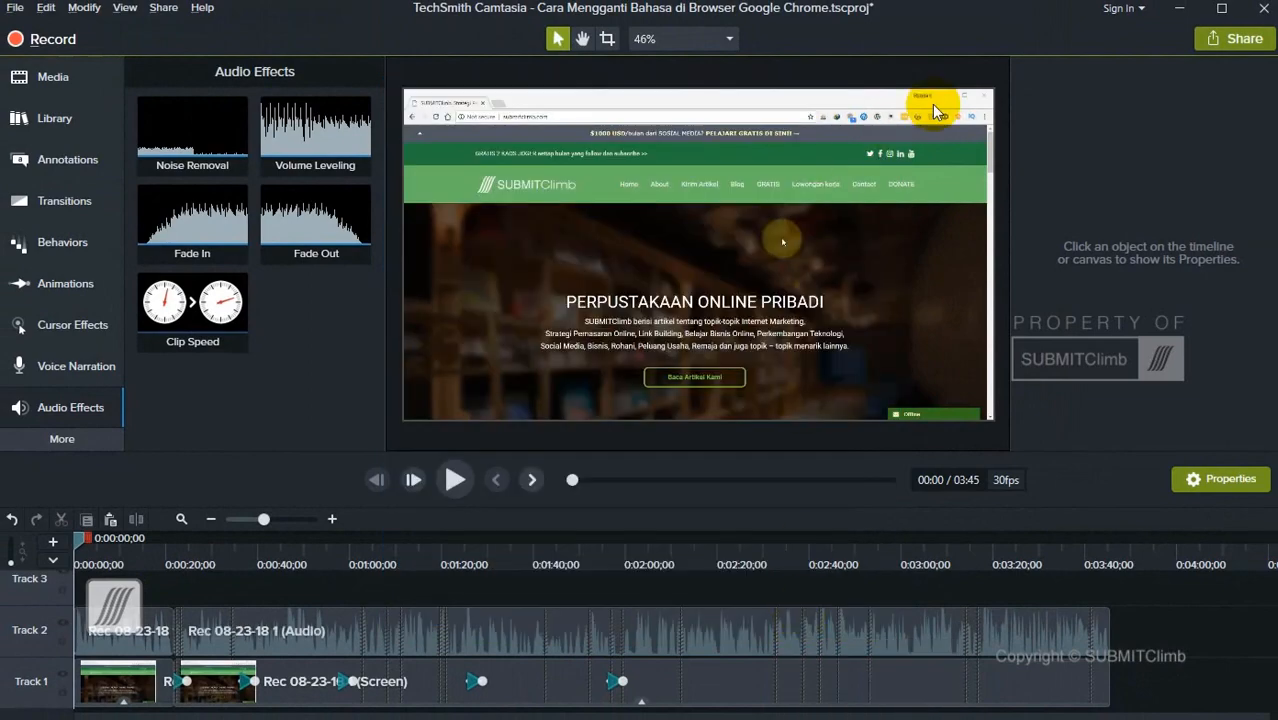
- Minimize the Camtasia and browser windows, launch Audacity from the desktop and dismiss its welcome message
{"action": "left_click", "coordinate": [1181, 12]}
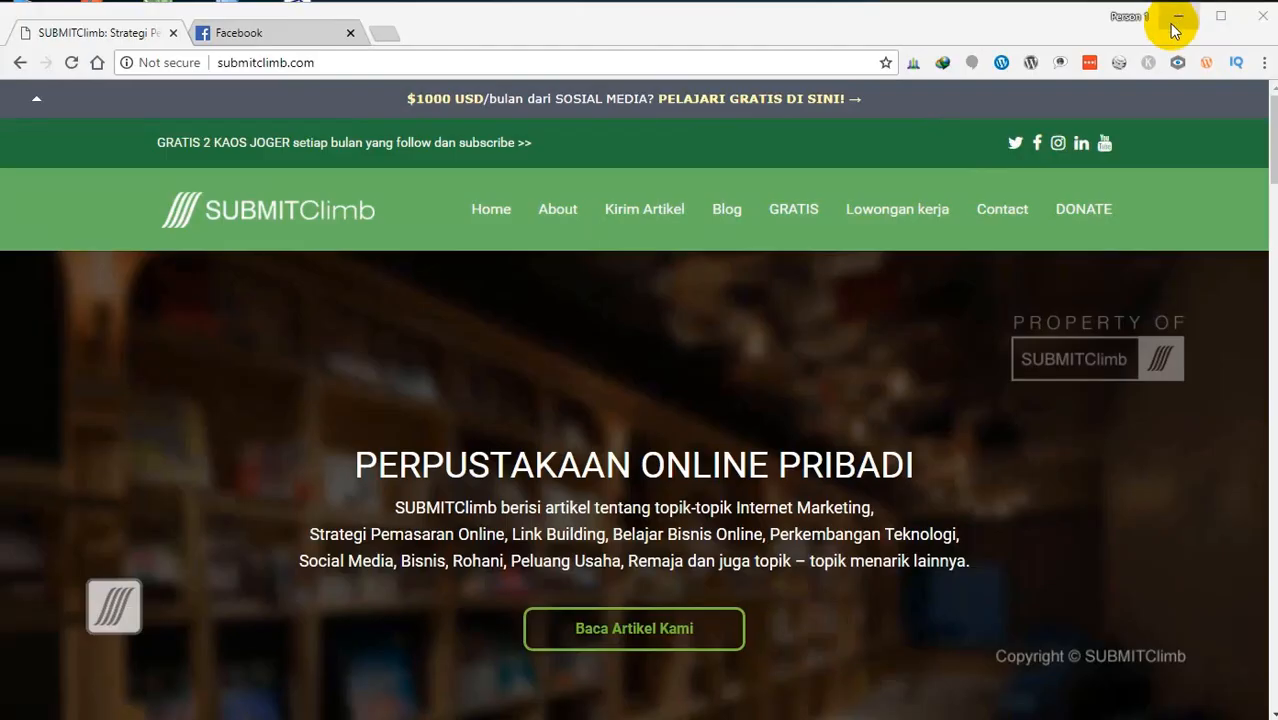
{"action": "left_click", "coordinate": [1181, 14]}
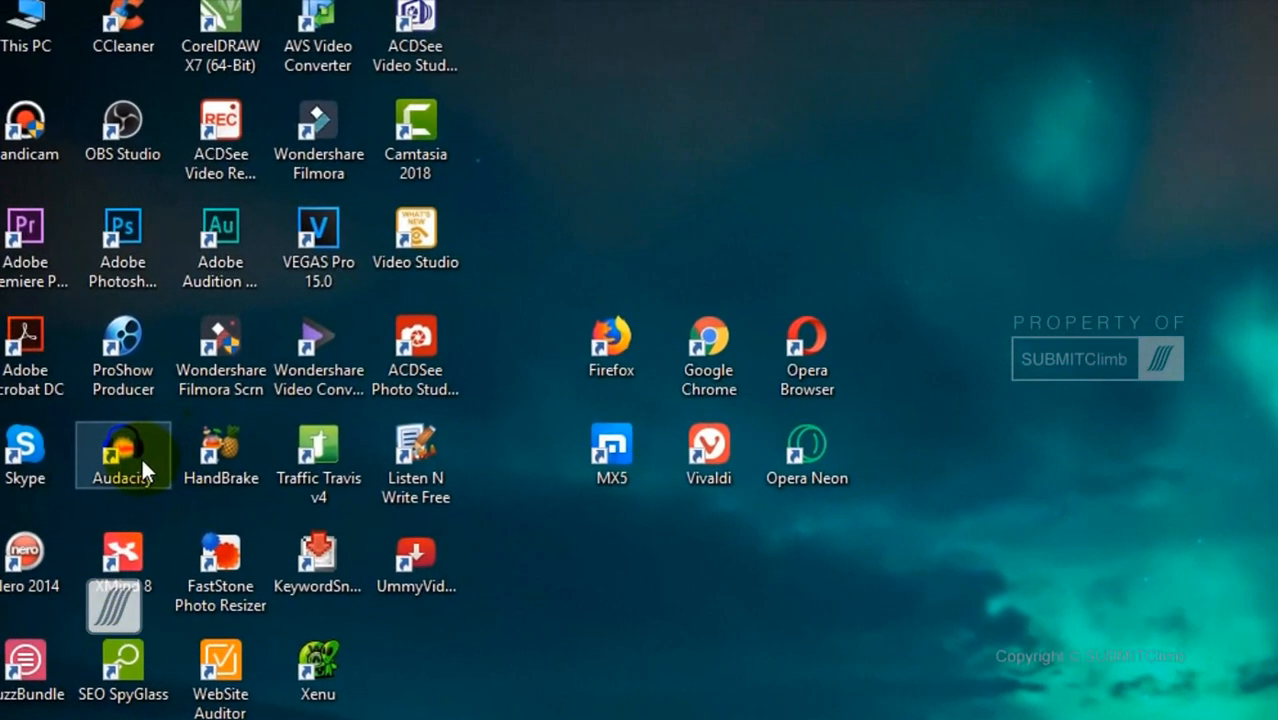
{"action": "left_click", "coordinate": [235, 258]}
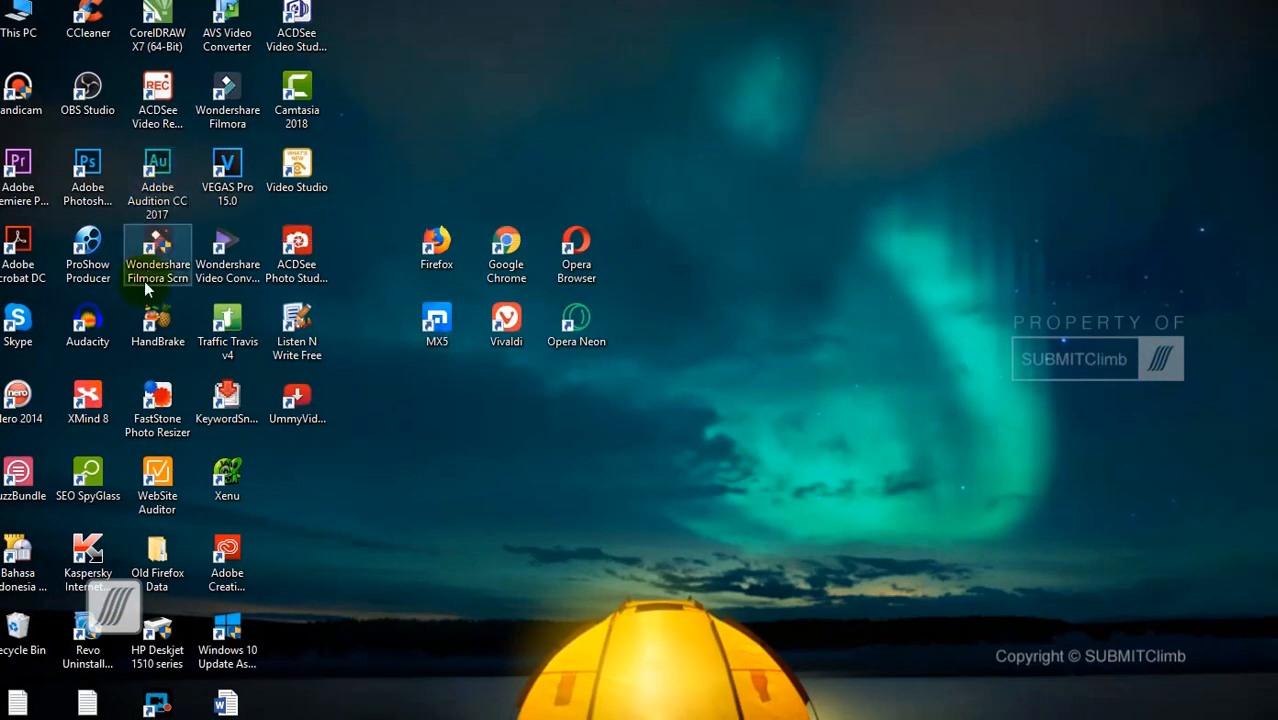
{"action": "left_click", "coordinate": [88, 340]}
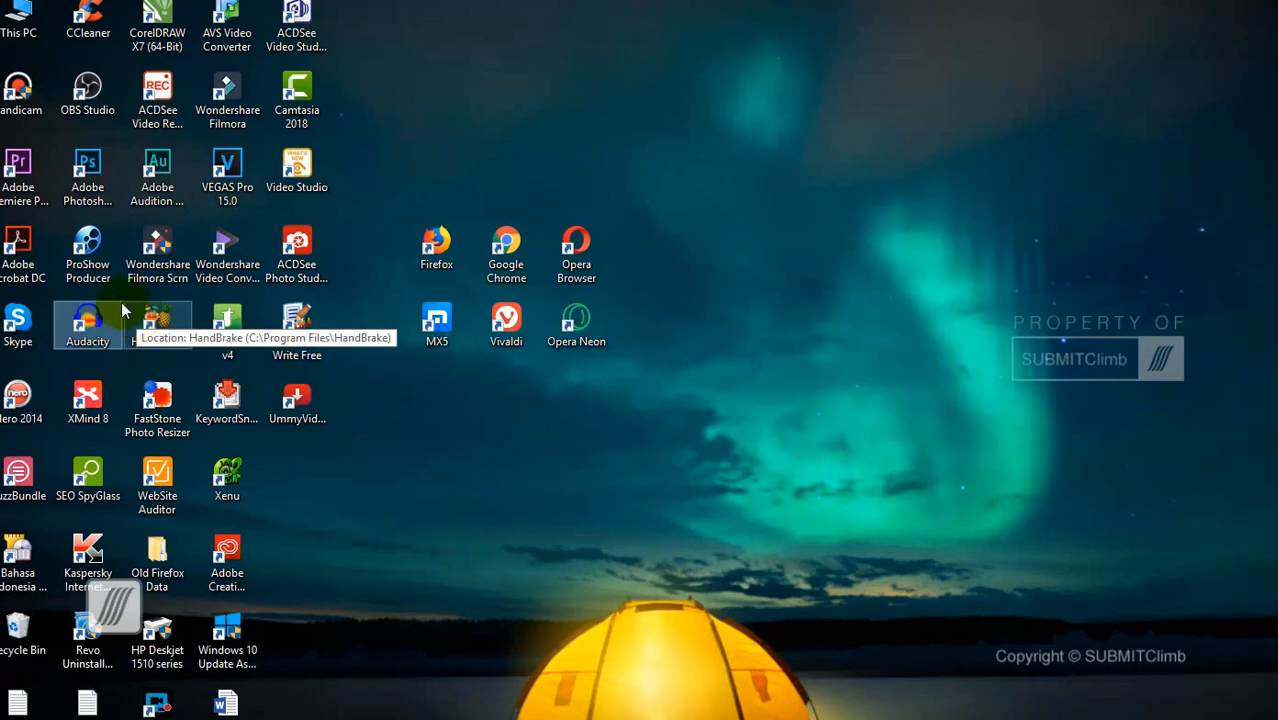
{"action": "left_click", "coordinate": [405, 431]}
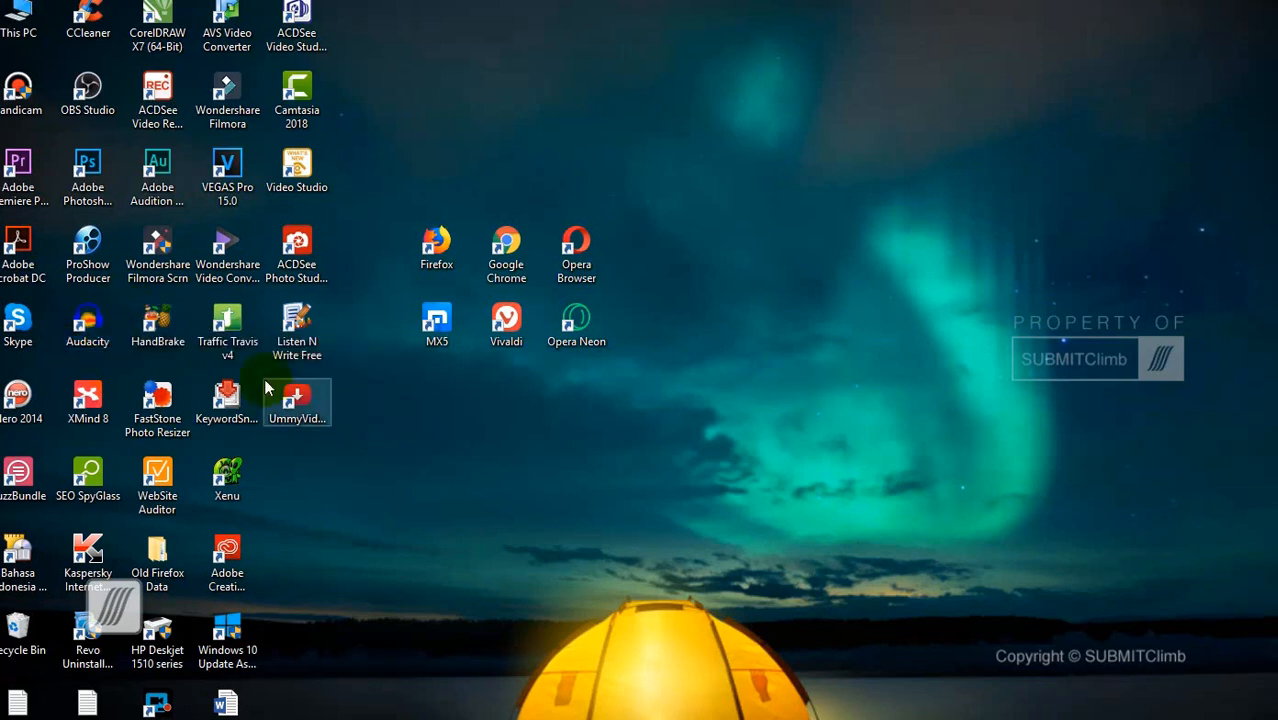
{"action": "double_click", "coordinate": [88, 325]}
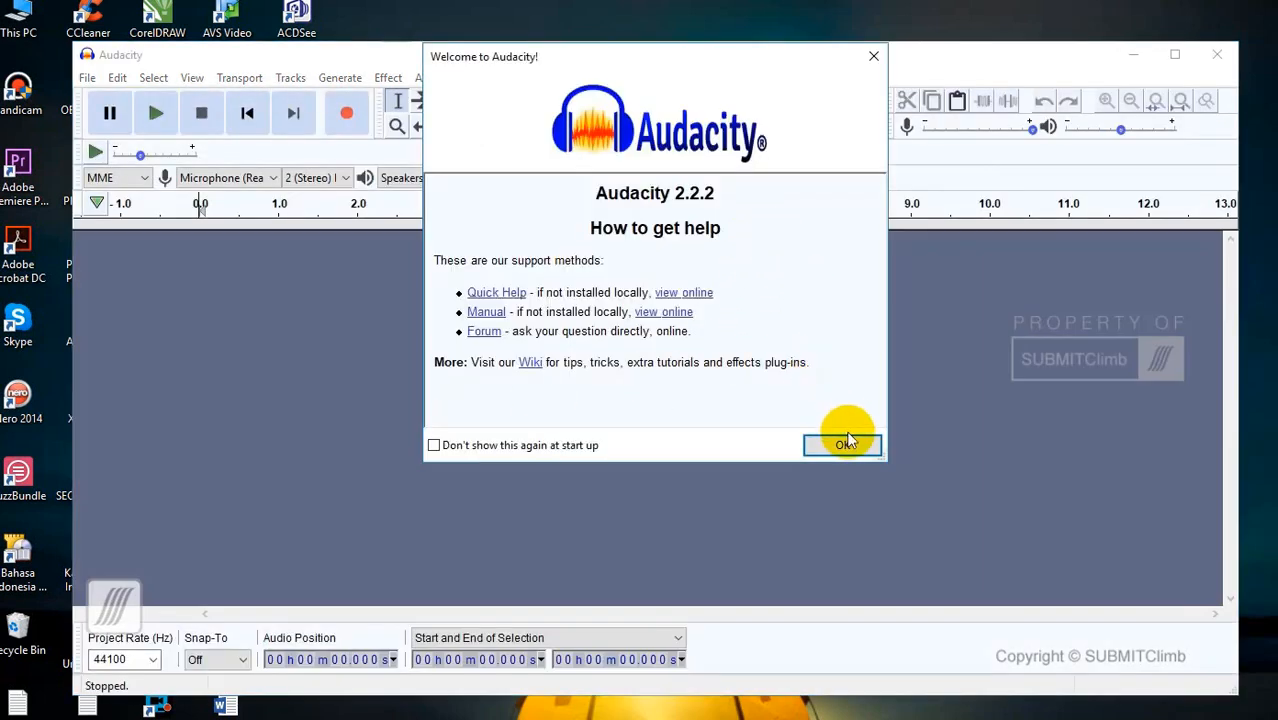
{"action": "left_click", "coordinate": [848, 442]}
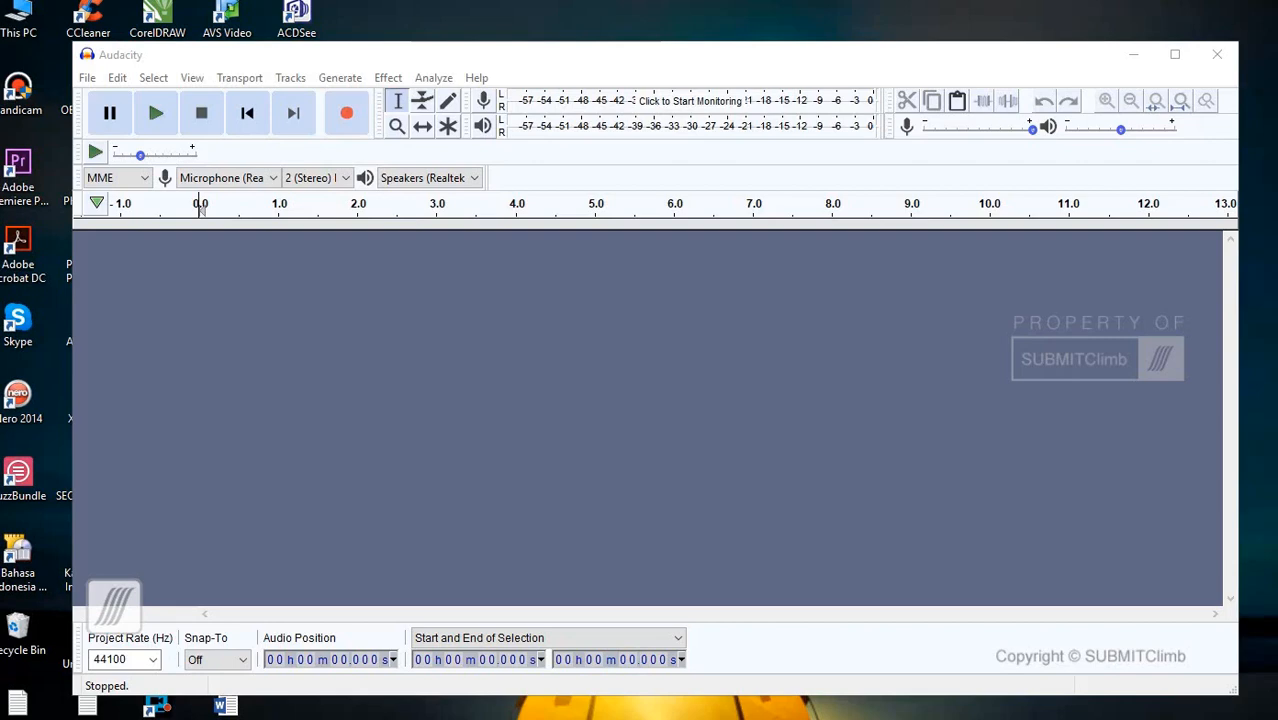
- Import the exported audio file from the "Cara Mengganti Bahasa di Browser Google Chrome" folder into Audacity and put the folder window away
{"action": "left_click_drag", "start_coordinate": [1276, 130], "coordinate": [627, 97]}
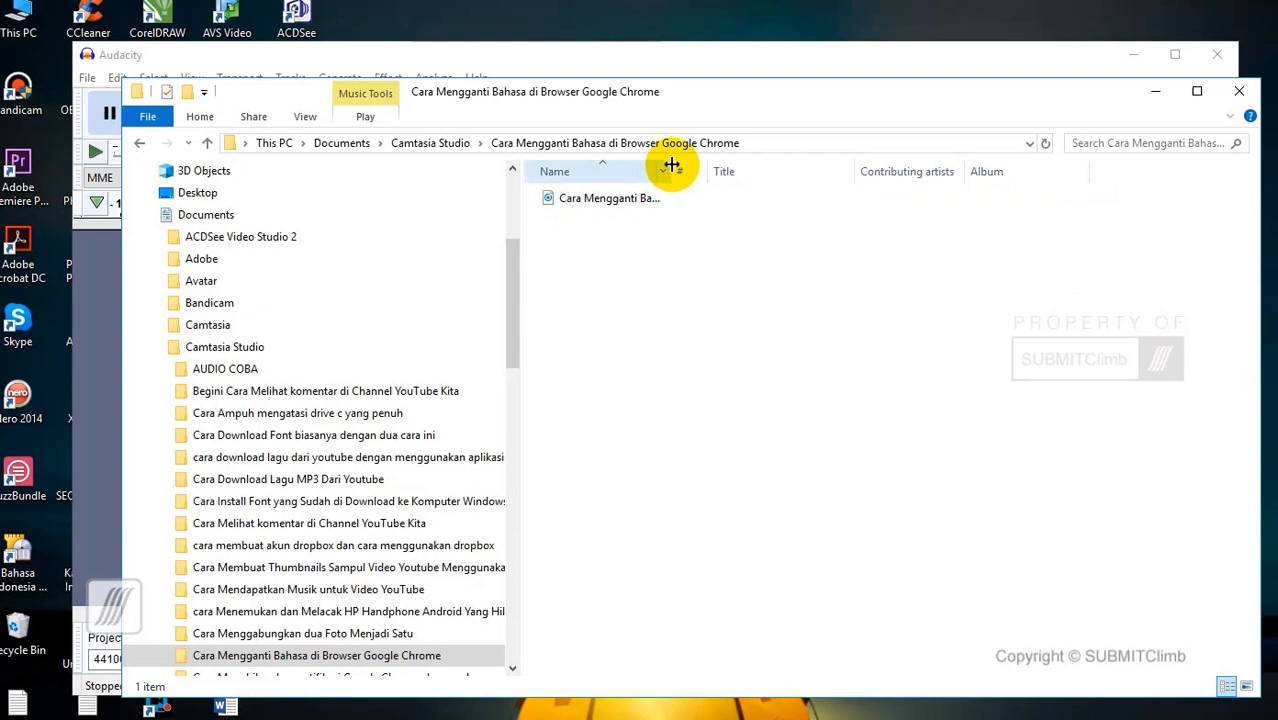
{"action": "left_click_drag", "start_coordinate": [673, 163], "coordinate": [804, 171]}
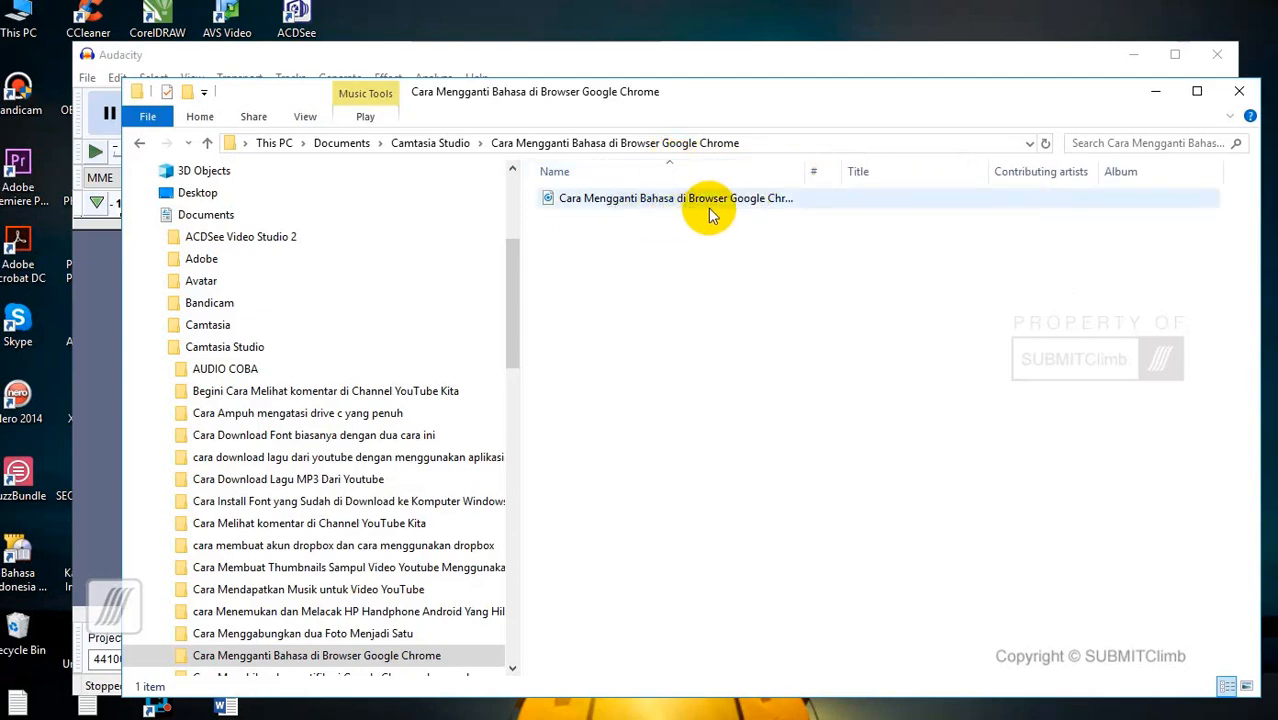
{"action": "left_click_drag", "start_coordinate": [781, 102], "coordinate": [1277, 260]}
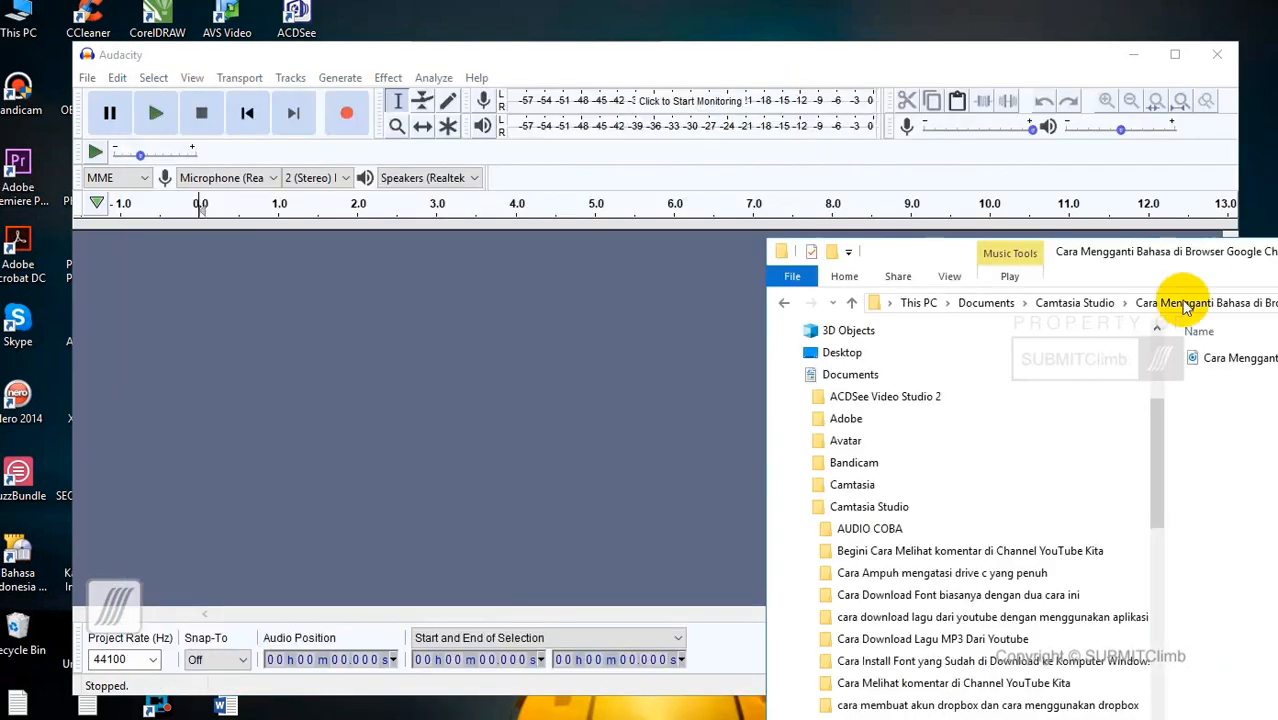
{"action": "left_click_drag", "start_coordinate": [1200, 251], "coordinate": [1069, 247]}
{"action": "left_click_drag", "start_coordinate": [1137, 364], "coordinate": [451, 353]}
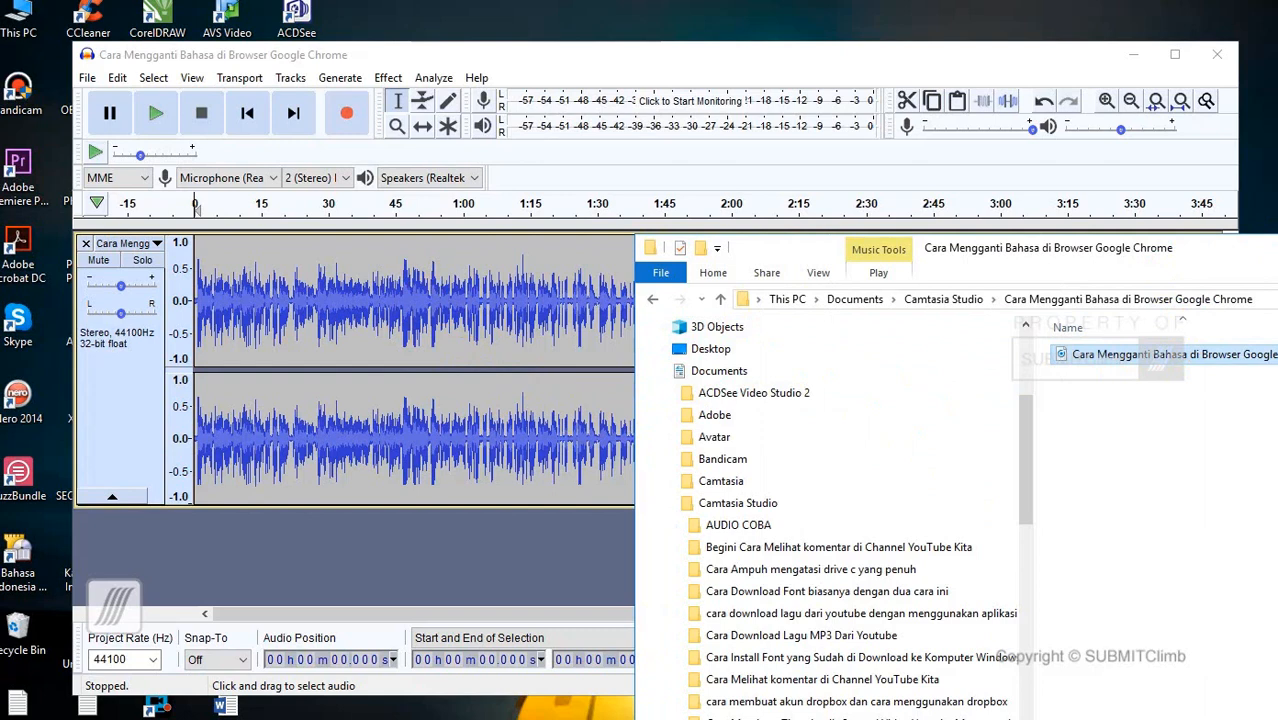
{"action": "left_click", "coordinate": [1277, 248]}
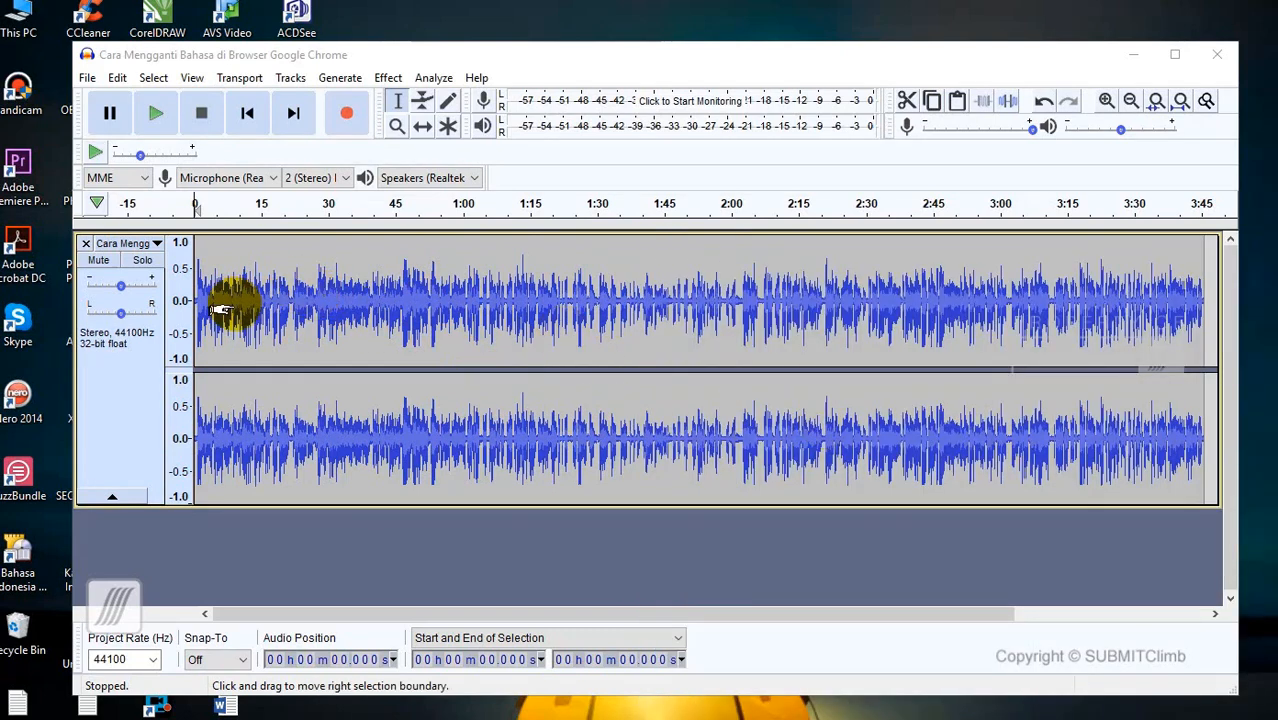
- Select the voiceless stretch from 0 to about 0.83 s at the track's start and capture it as the Noise Reduction profile
{"action": "scroll", "coordinate": [234, 308], "scroll_direction": "up", "scroll_amount": 3}
{"action": "scroll", "coordinate": [234, 313], "scroll_direction": "up", "scroll_amount": 1}
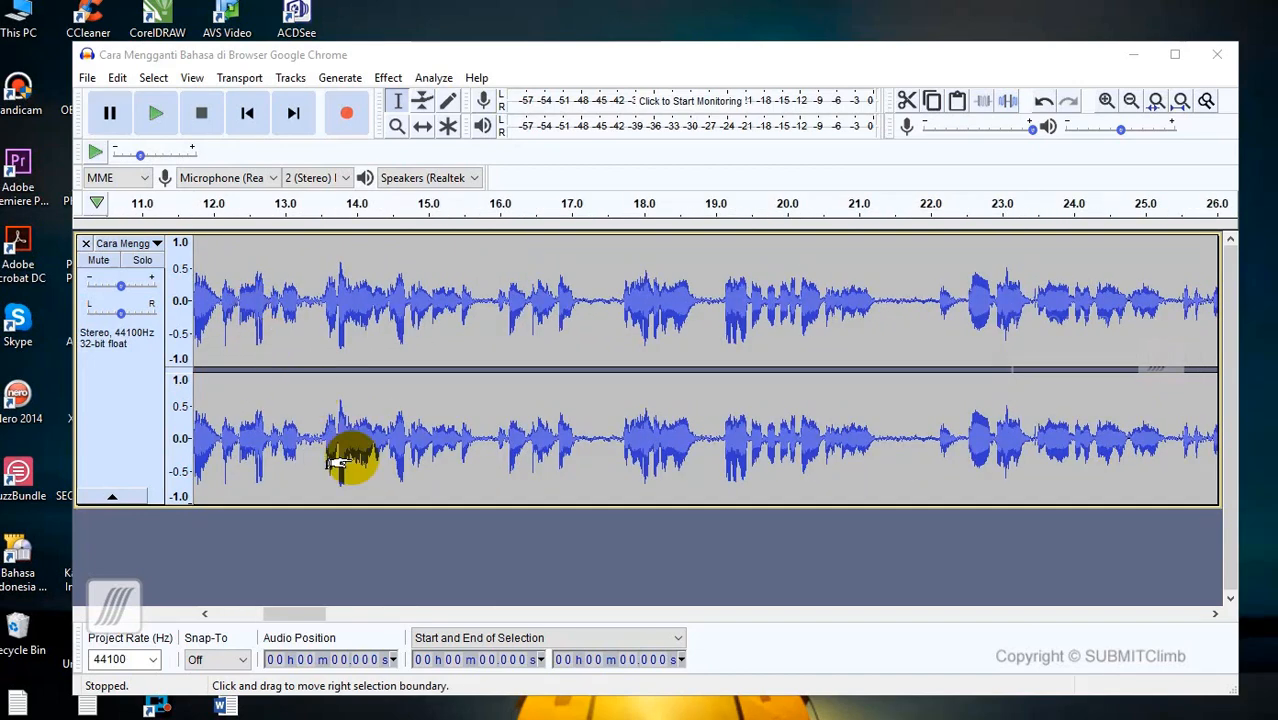
{"action": "left_click_drag", "start_coordinate": [313, 617], "coordinate": [222, 614]}
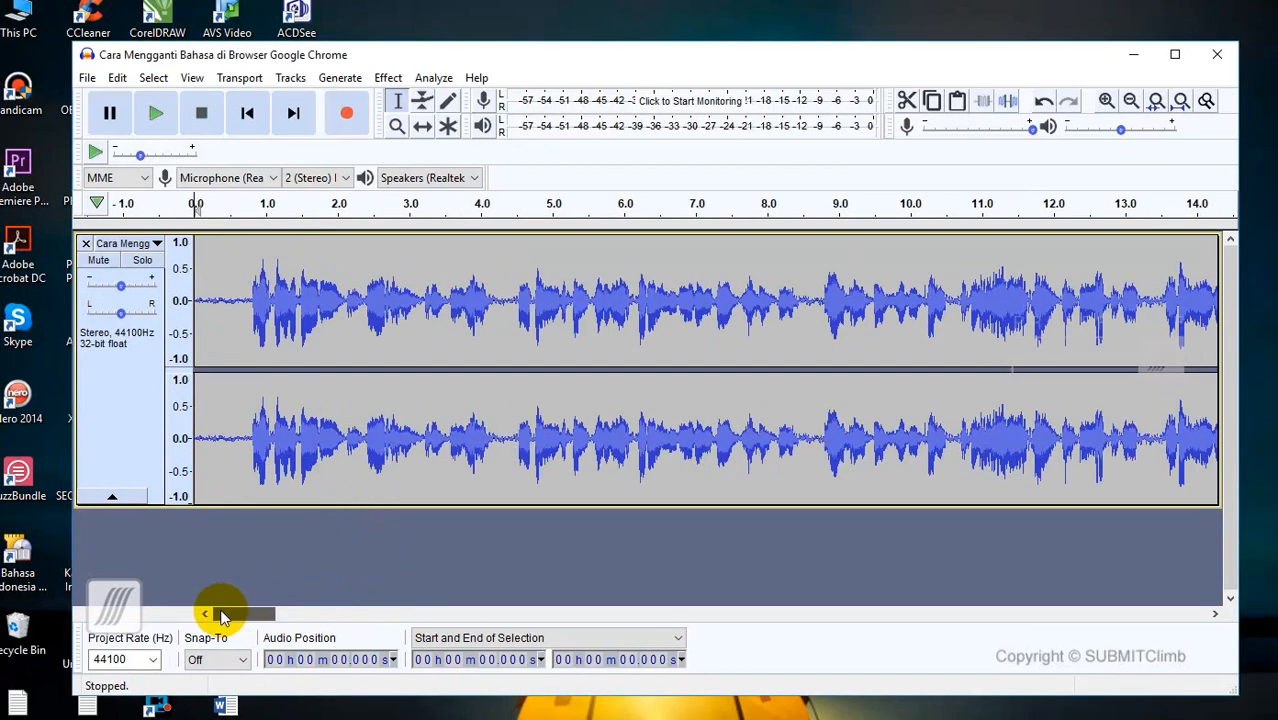
{"action": "scroll", "coordinate": [280, 432], "scroll_direction": "up", "scroll_amount": 2}
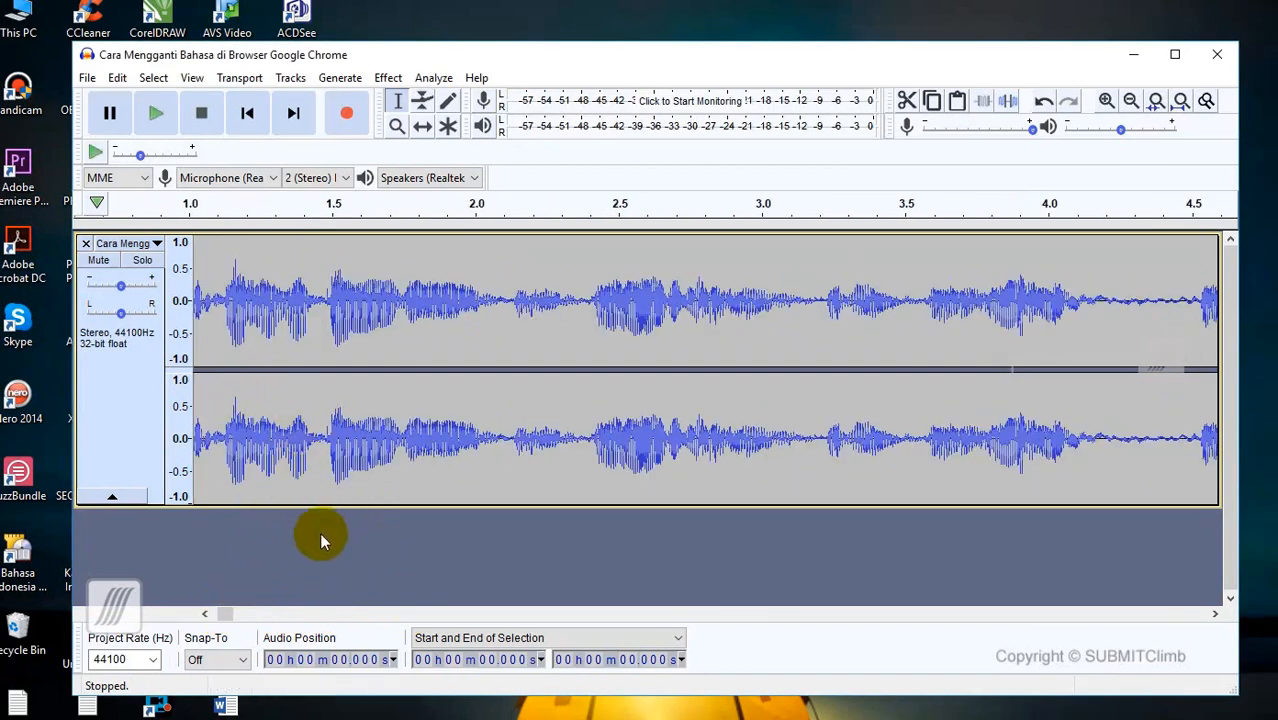
{"action": "left_click", "coordinate": [206, 614]}
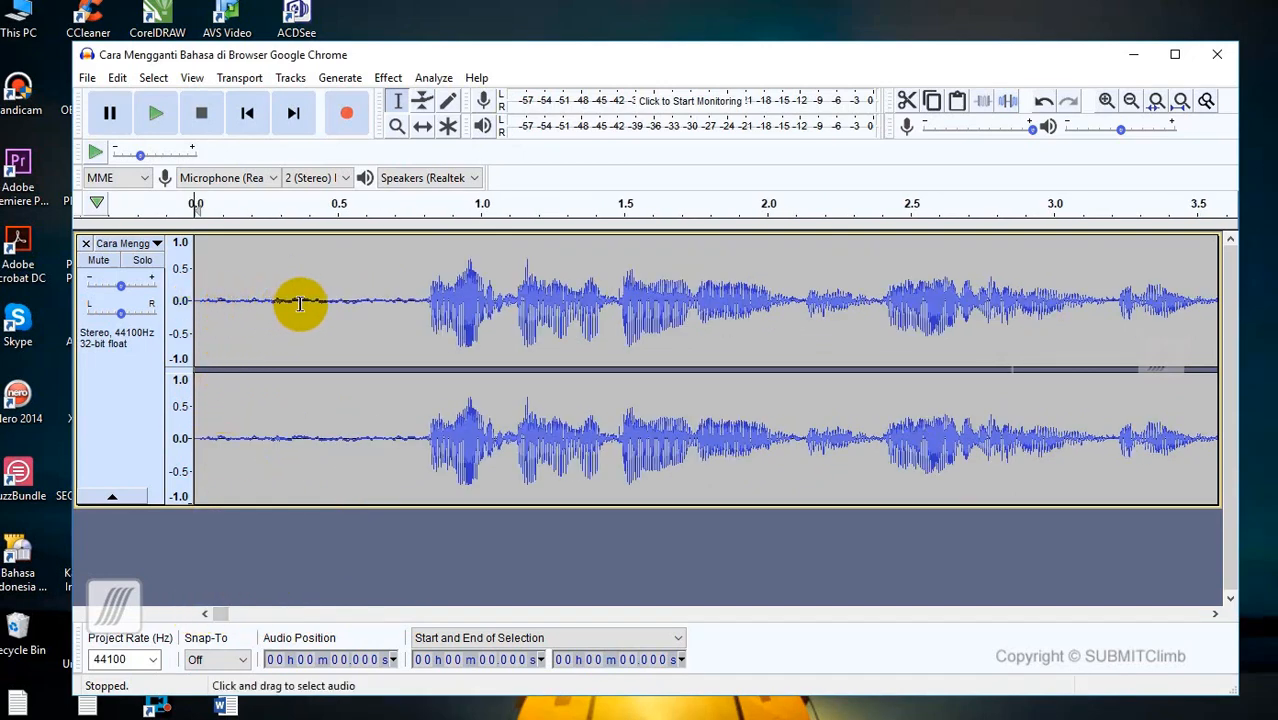
{"action": "left_click_drag", "start_coordinate": [204, 302], "coordinate": [482, 300]}
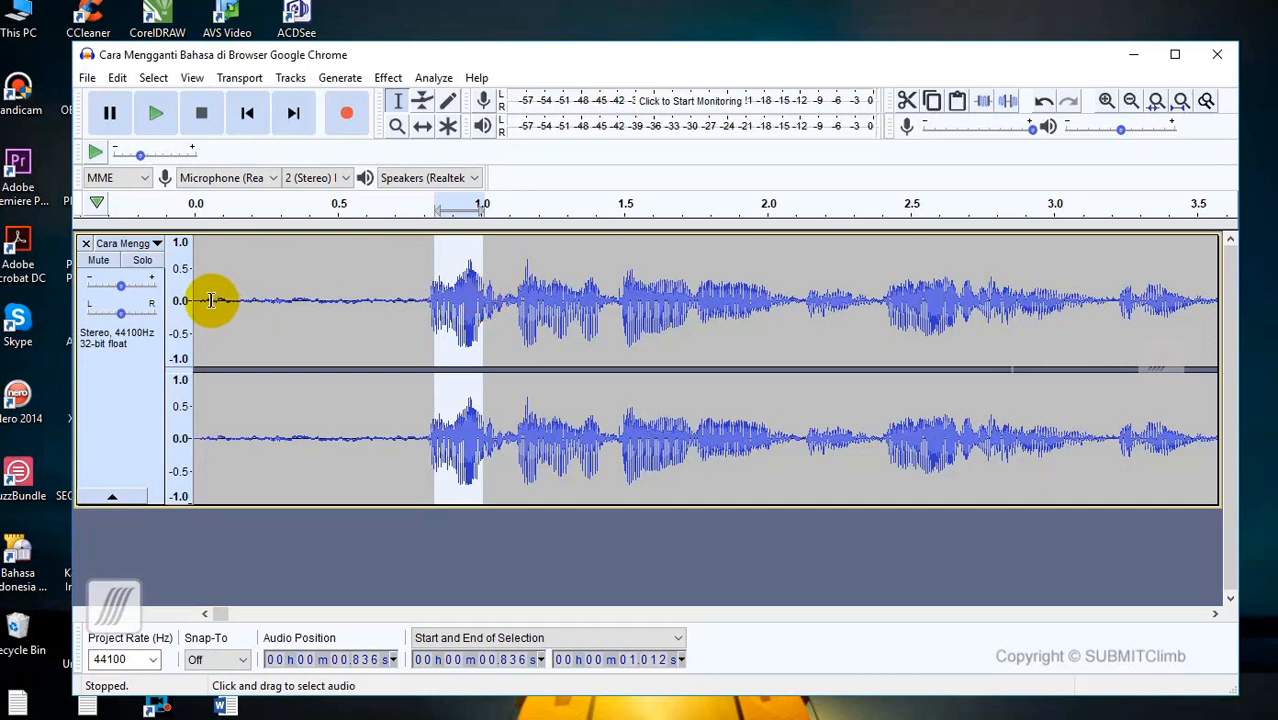
{"action": "left_click", "coordinate": [196, 300]}
{"action": "left_click_drag", "start_coordinate": [196, 300], "coordinate": [431, 297]}
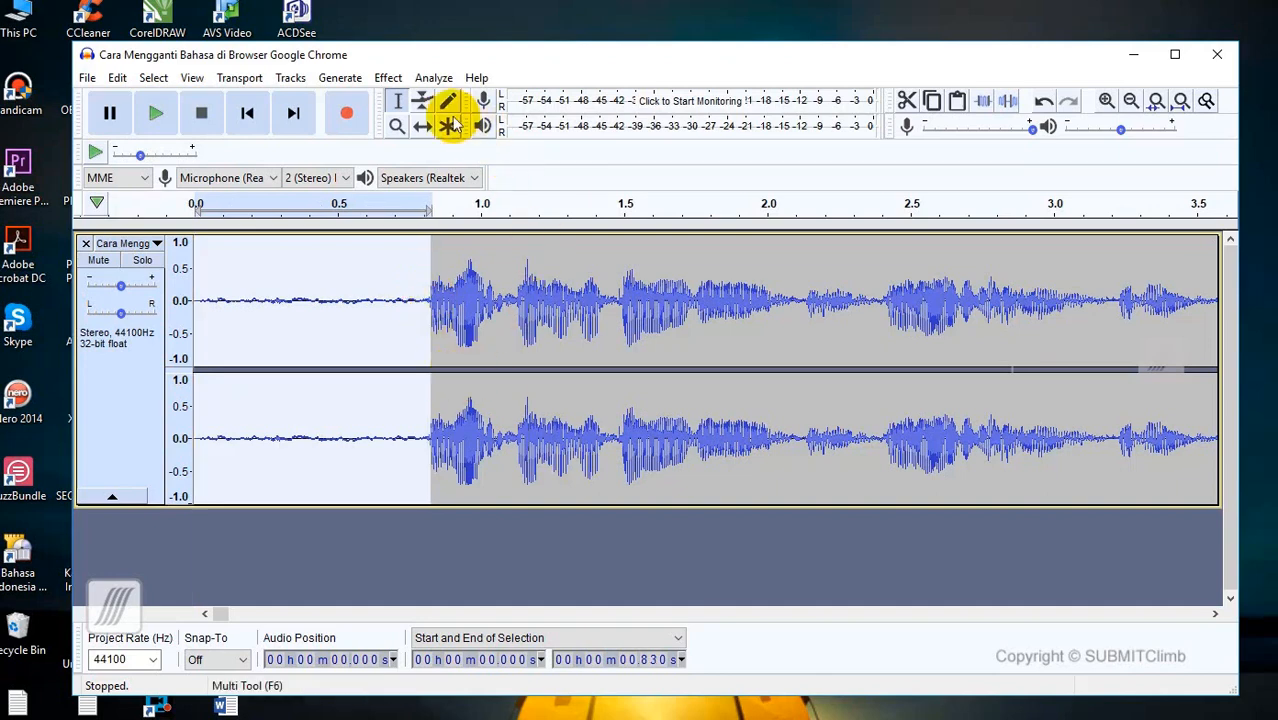
{"action": "left_click", "coordinate": [389, 78]}
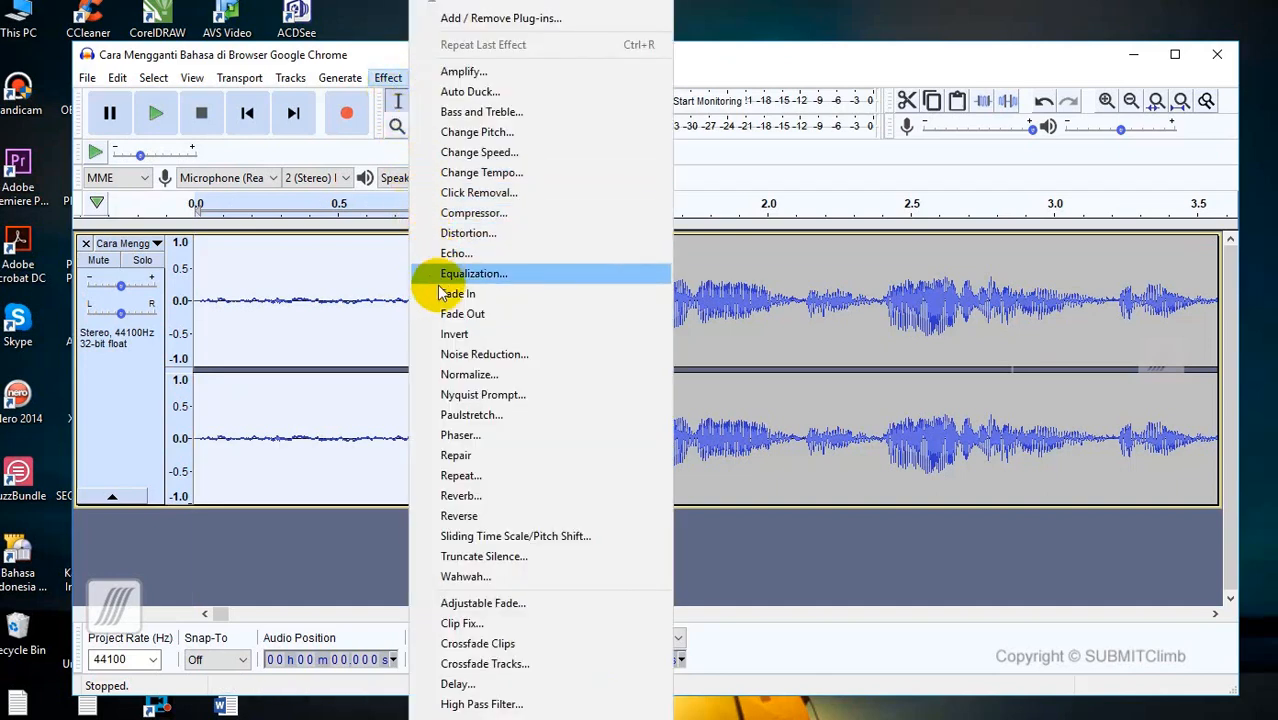
{"action": "left_click", "coordinate": [462, 356]}
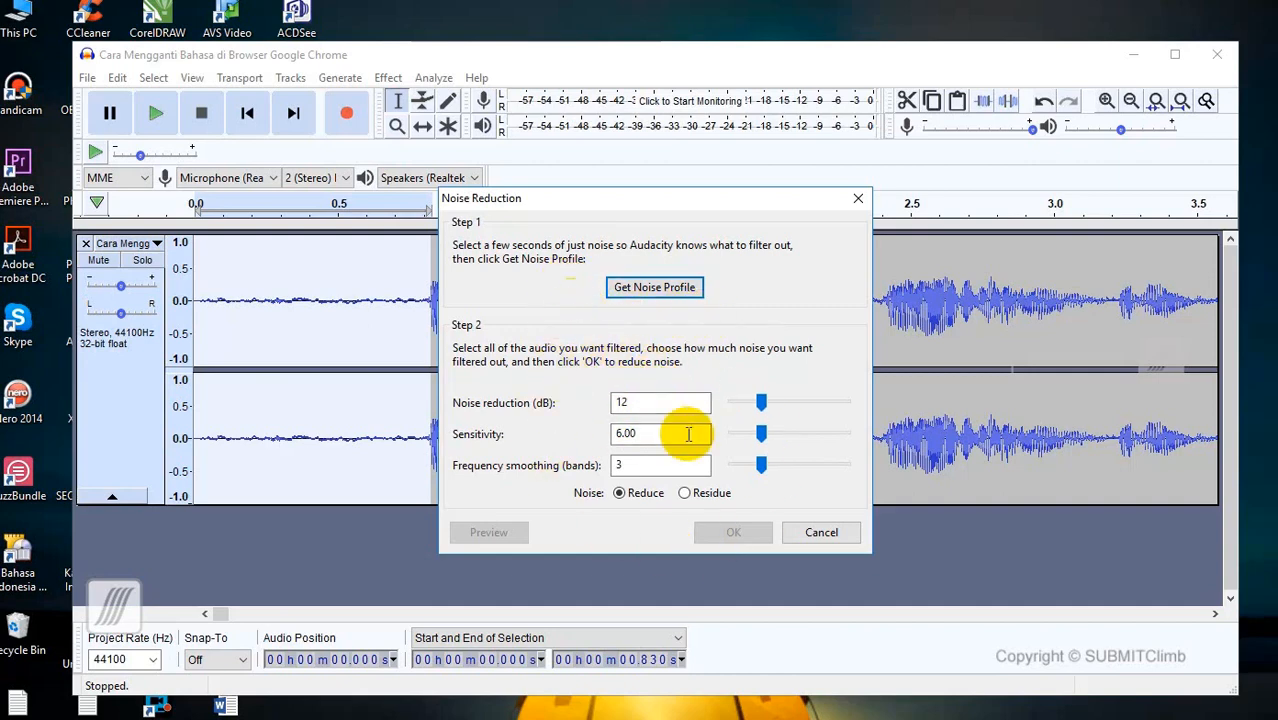
{"action": "left_click", "coordinate": [662, 289]}
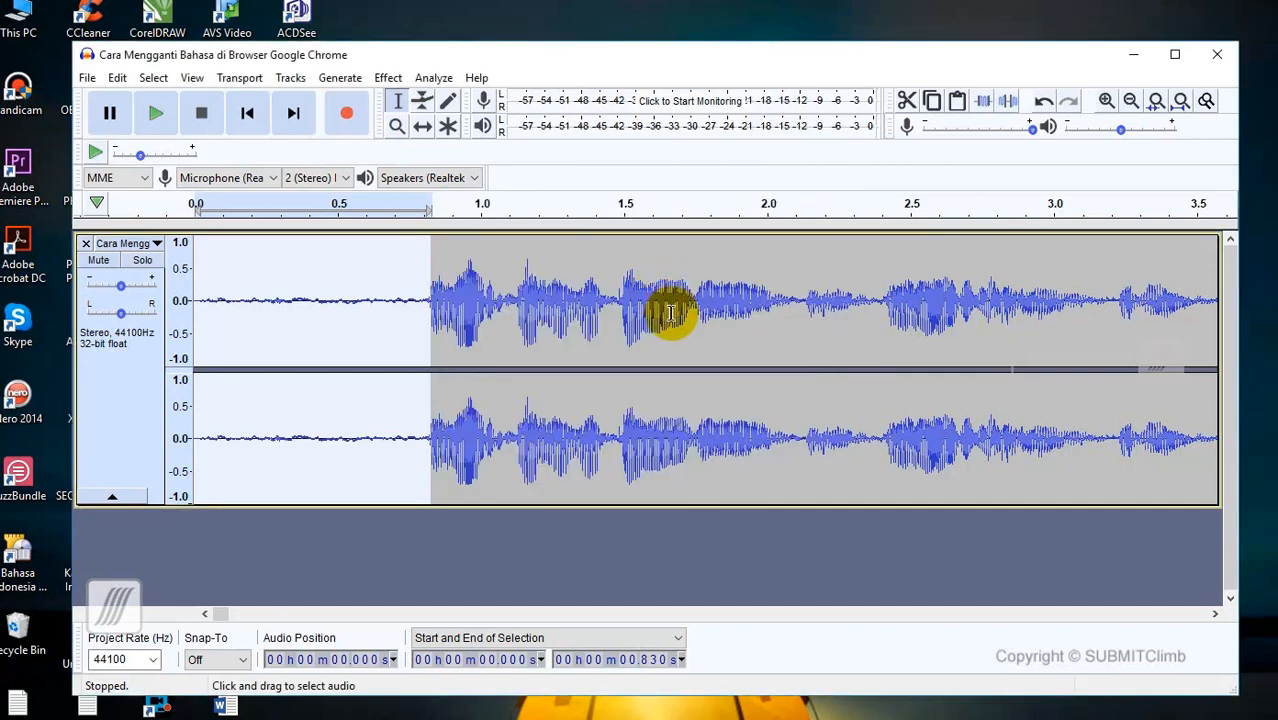
- Apply Noise Reduction to the entire track with 12 dB reduction, sensitivity 6.00 and 3 frequency smoothing bands
{"action": "left_click", "coordinate": [343, 279]}
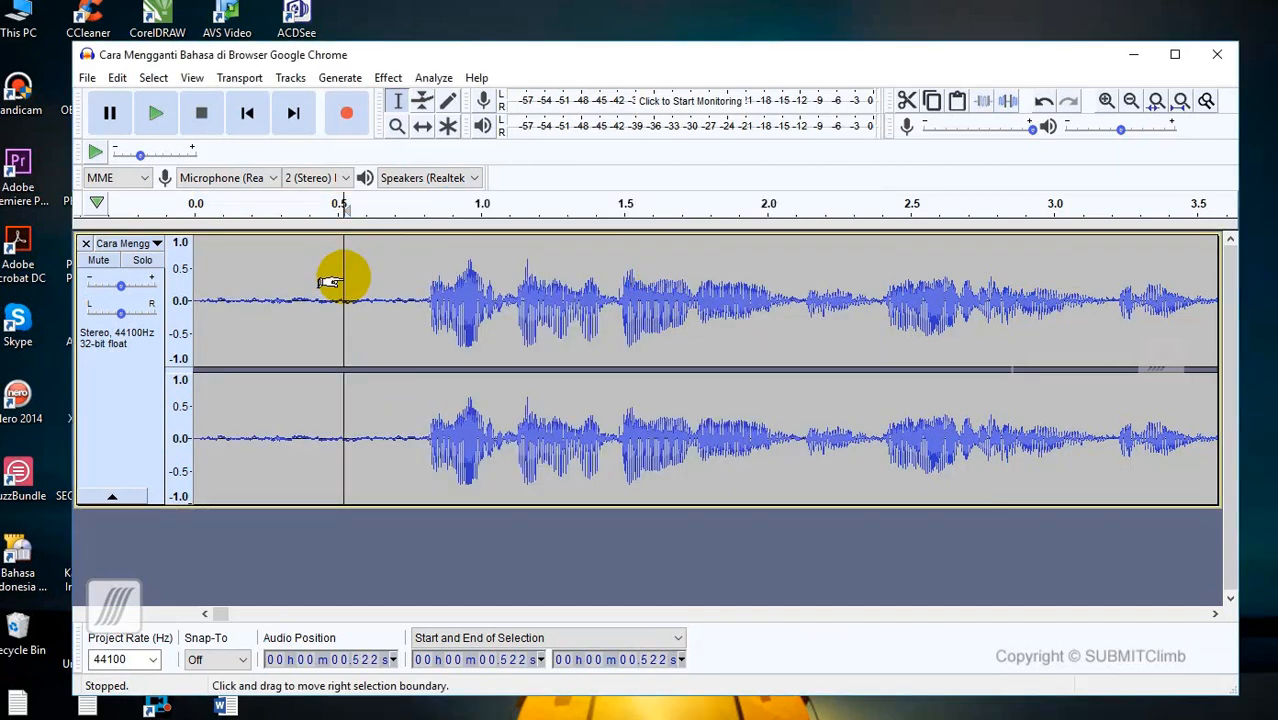
{"action": "key", "text": "ctrl+a"}
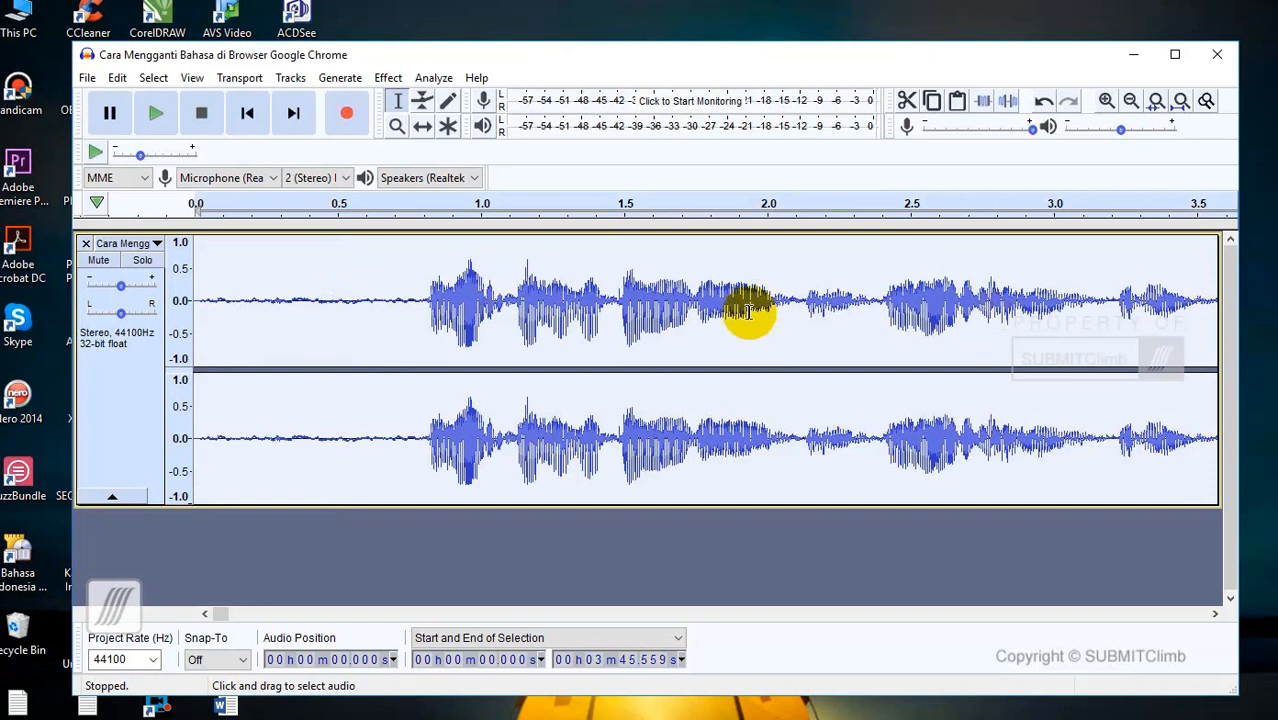
{"action": "left_click", "coordinate": [395, 85]}
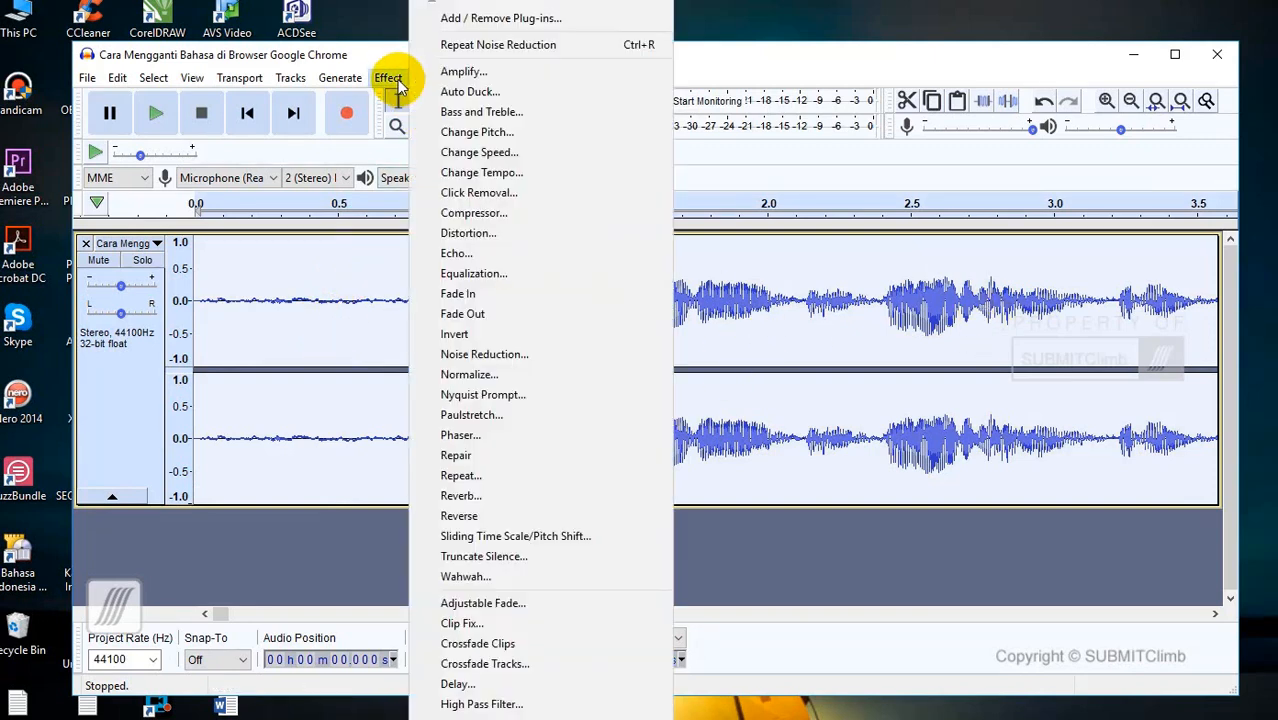
{"action": "left_click", "coordinate": [523, 353]}
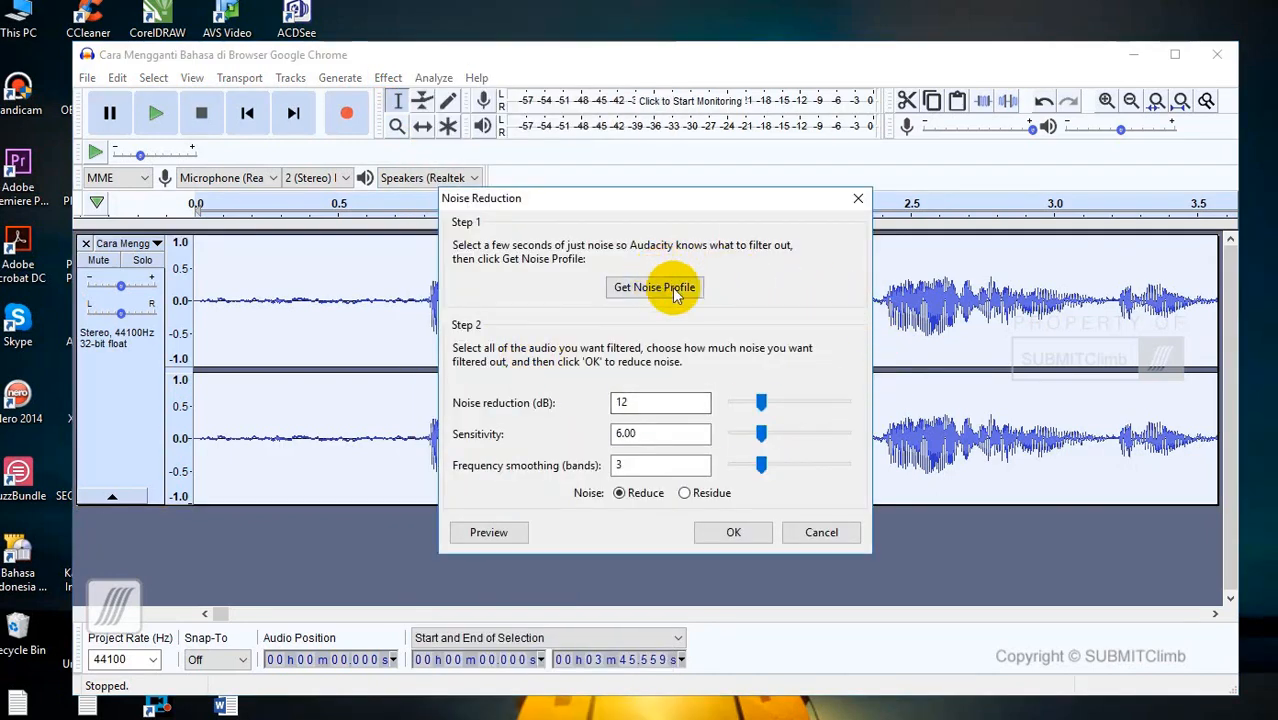
{"action": "left_click", "coordinate": [746, 534]}
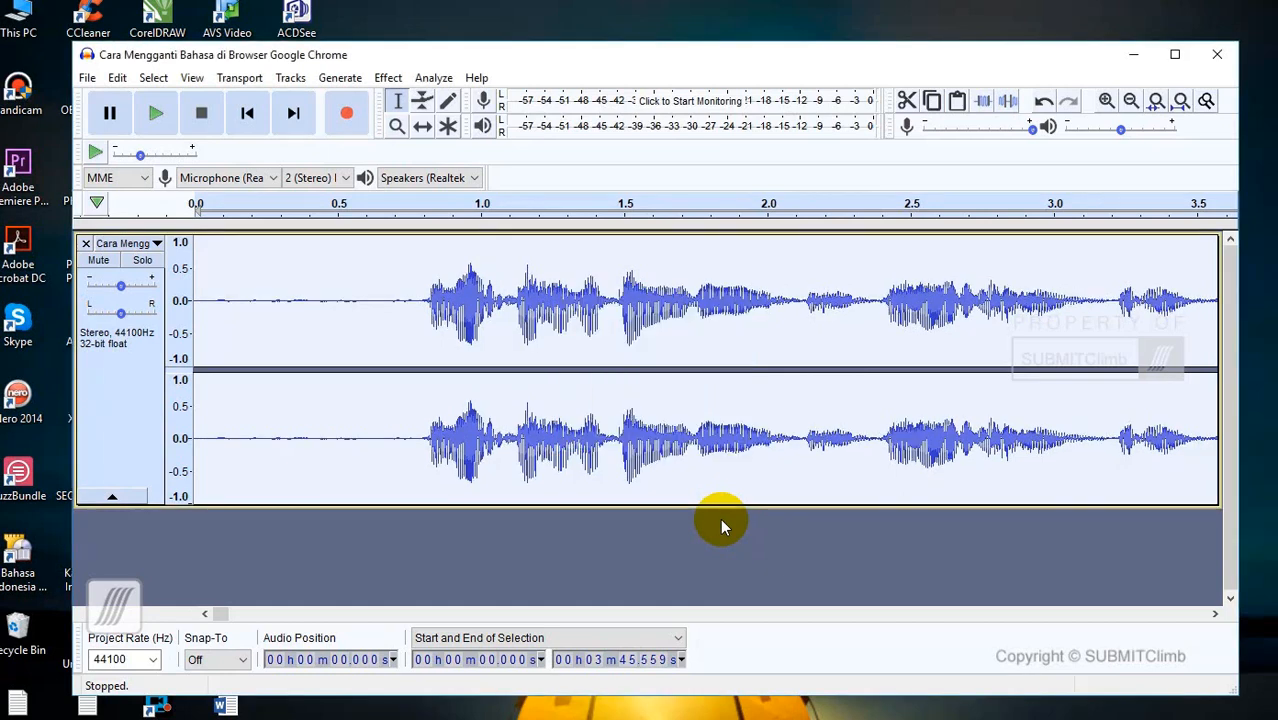
- Play the opening of the track and check the waveform of its first 0.8 s for remaining noise
{"action": "left_click", "coordinate": [240, 300]}
{"action": "left_click", "coordinate": [202, 300]}
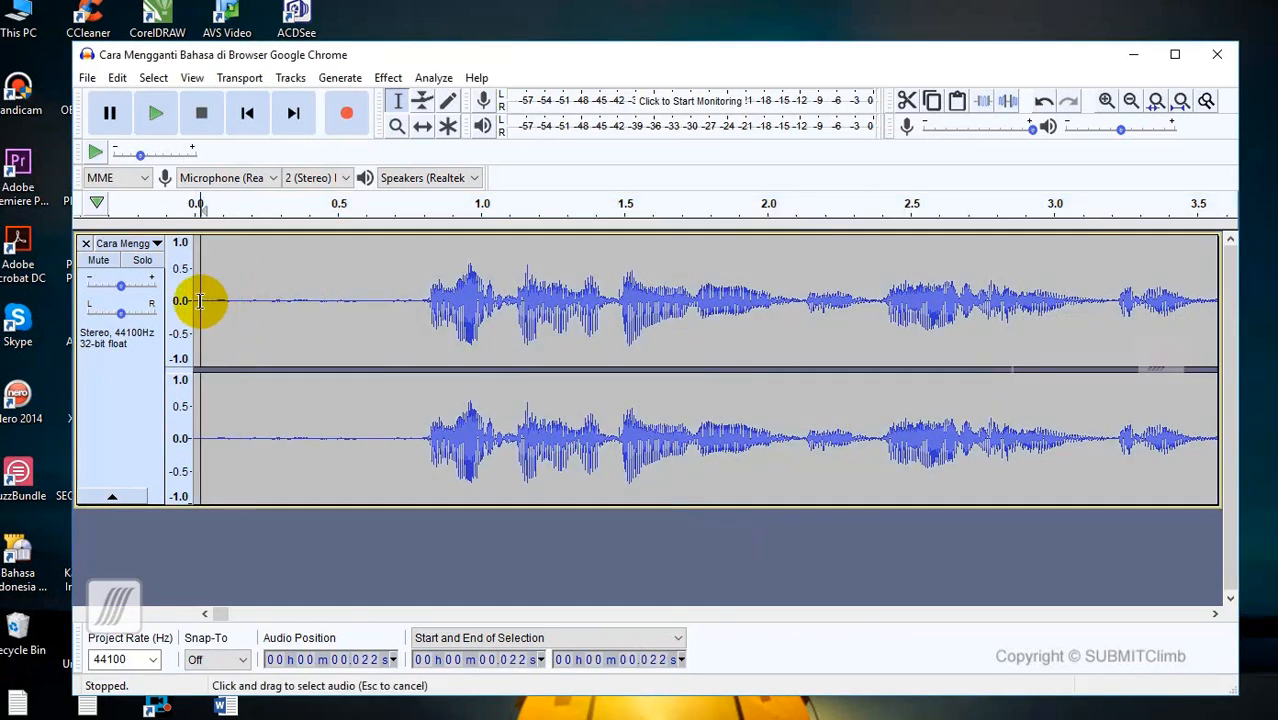
{"action": "key", "text": "space"}
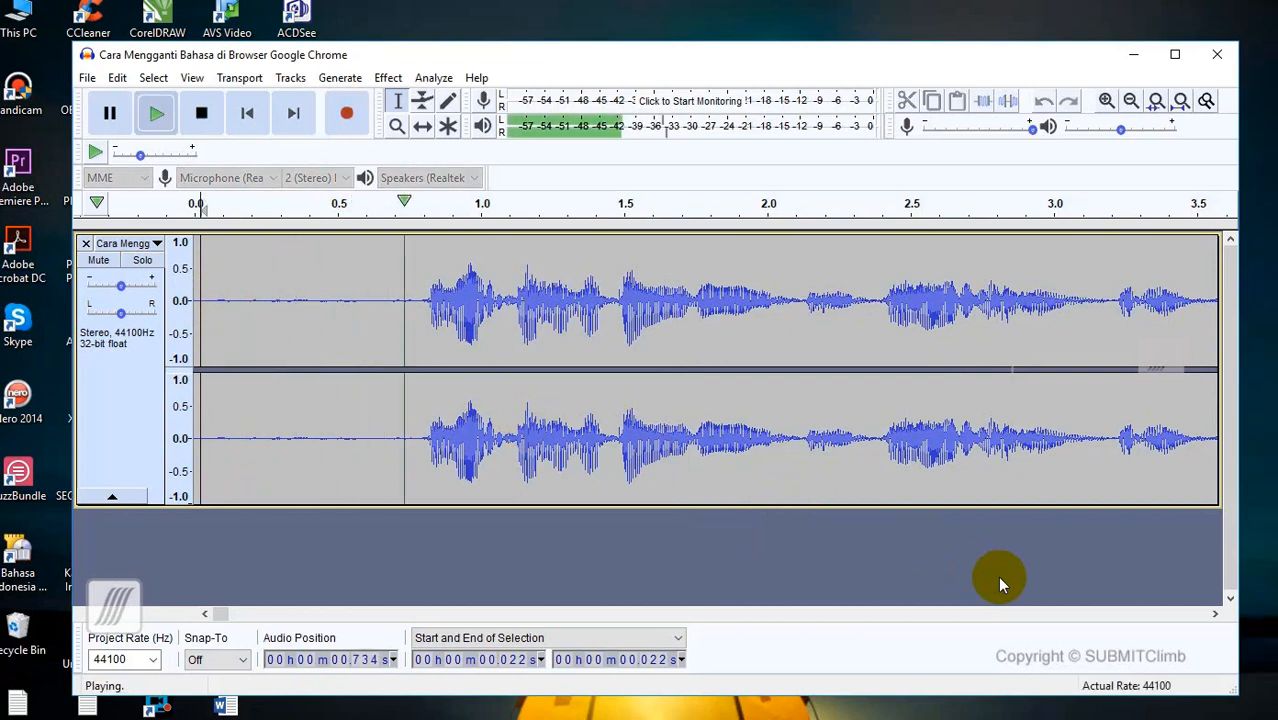
{"action": "key", "text": "space"}
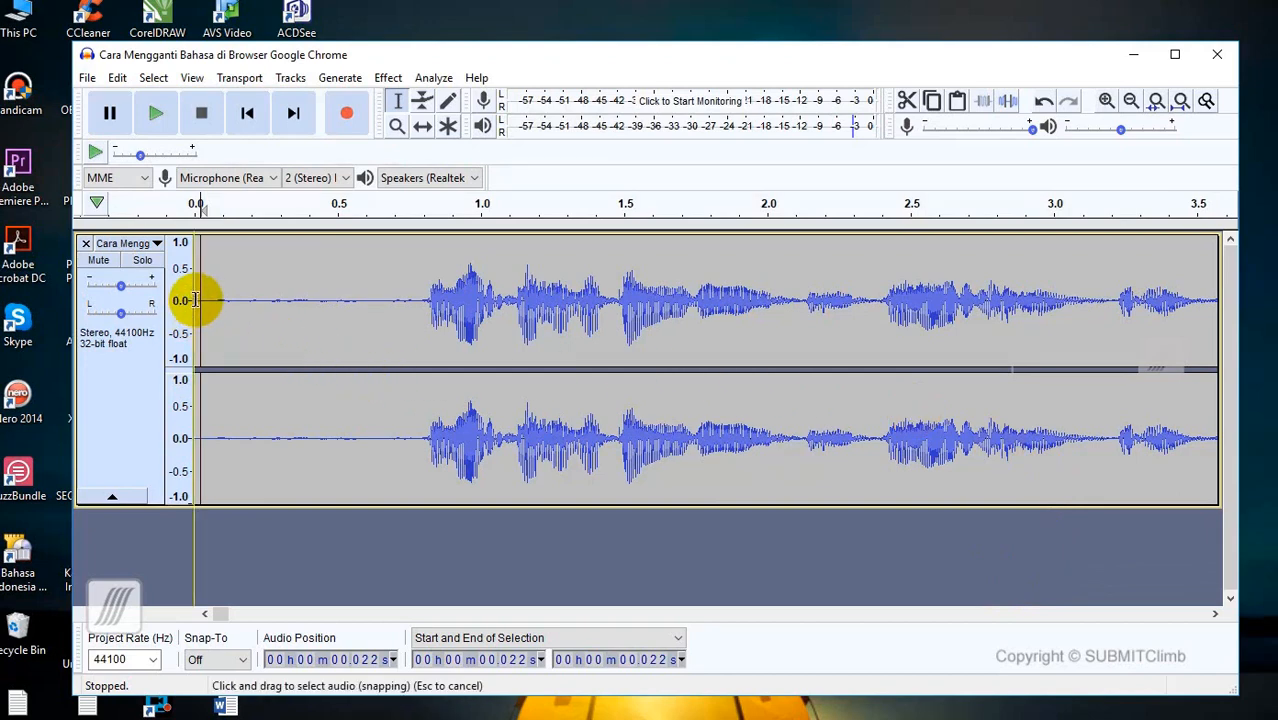
{"action": "left_click_drag", "start_coordinate": [200, 298], "coordinate": [427, 305]}
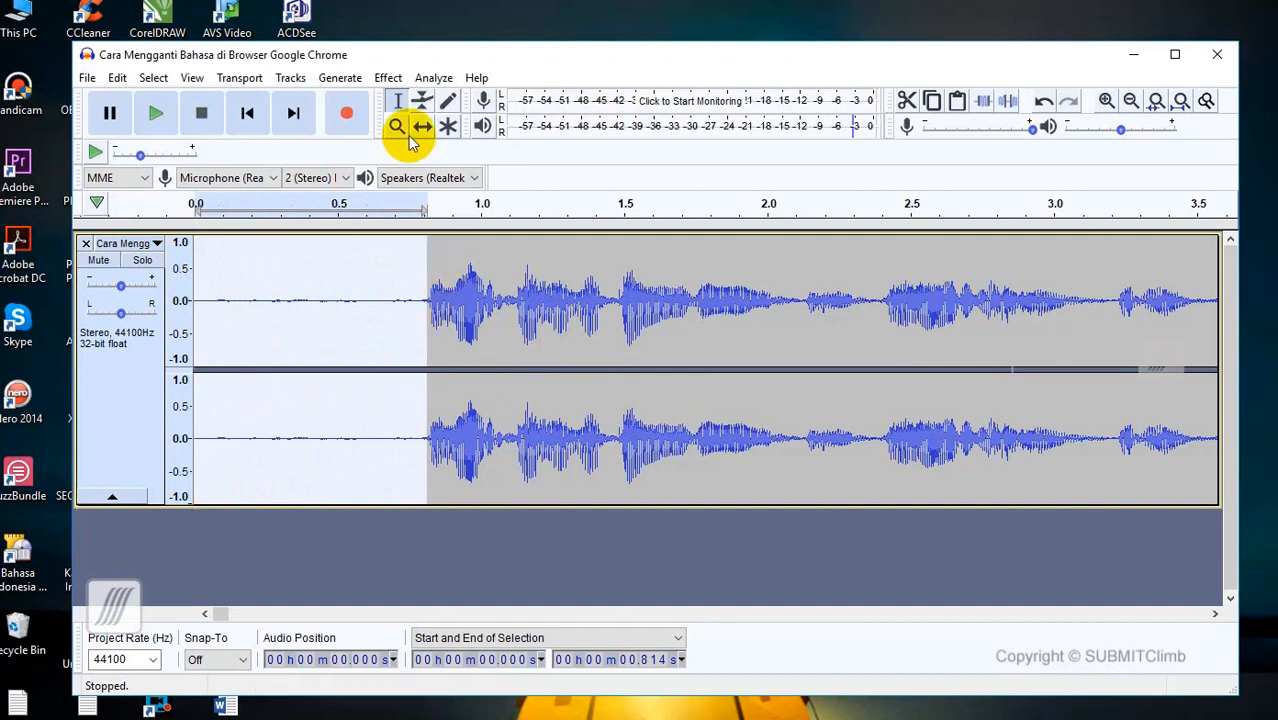
{"action": "left_click", "coordinate": [355, 278]}
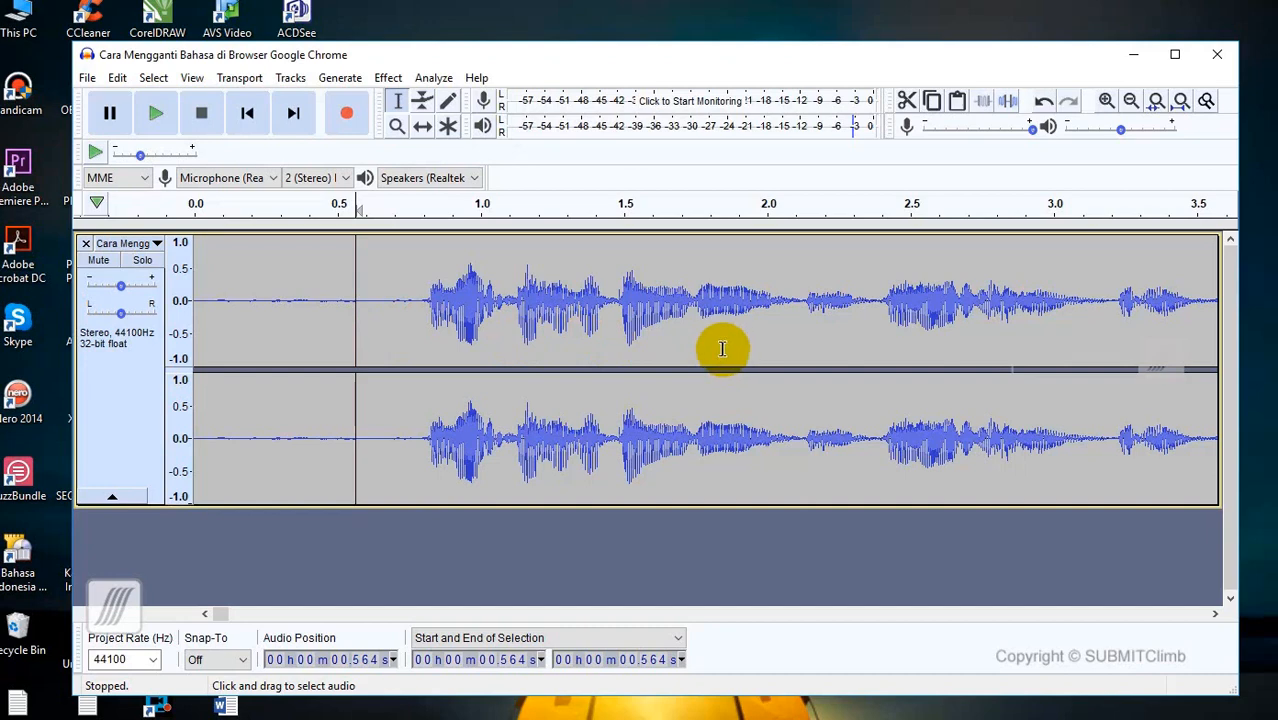
- Export the cleaned track as "Cara Mengganti Bahasa di Browser Google Chrome.wav" into the AUDIO CLEAN folder, then close Audacity without saving the project
{"action": "left_click", "coordinate": [88, 78]}
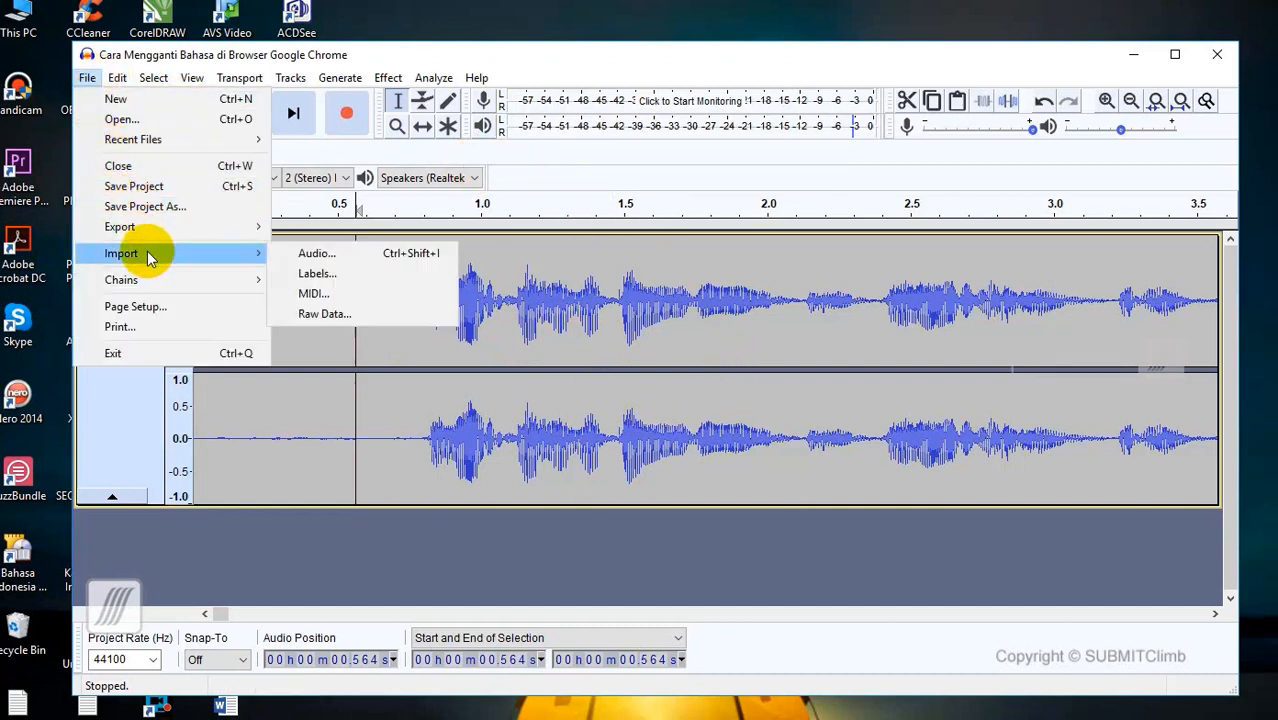
{"action": "mouse_move", "coordinate": [148, 226]}
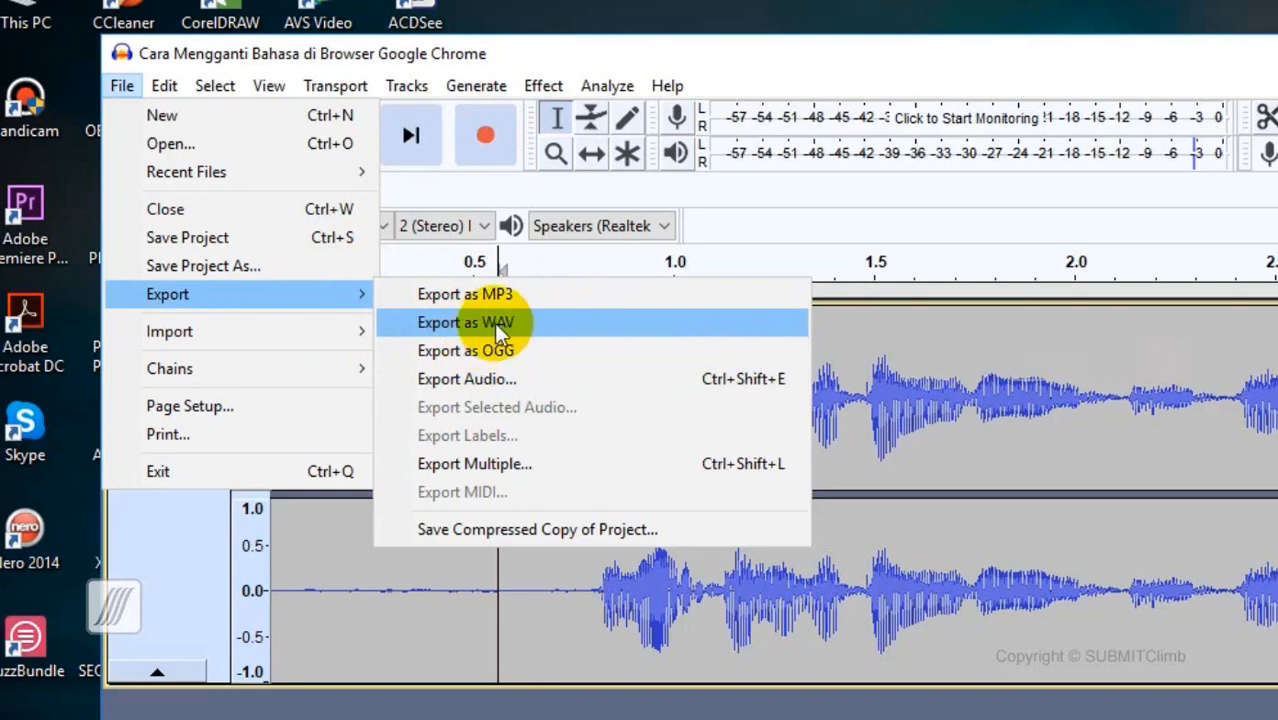
{"action": "left_click", "coordinate": [557, 321]}
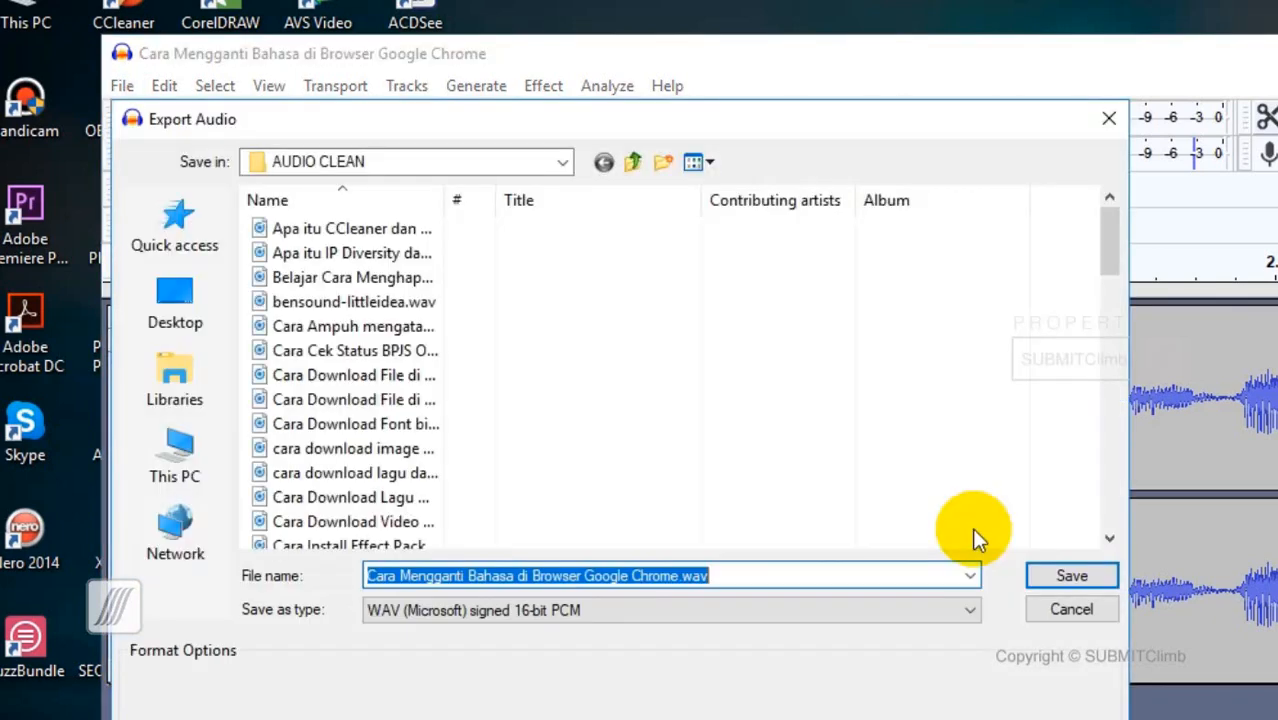
{"action": "left_click", "coordinate": [1082, 579]}
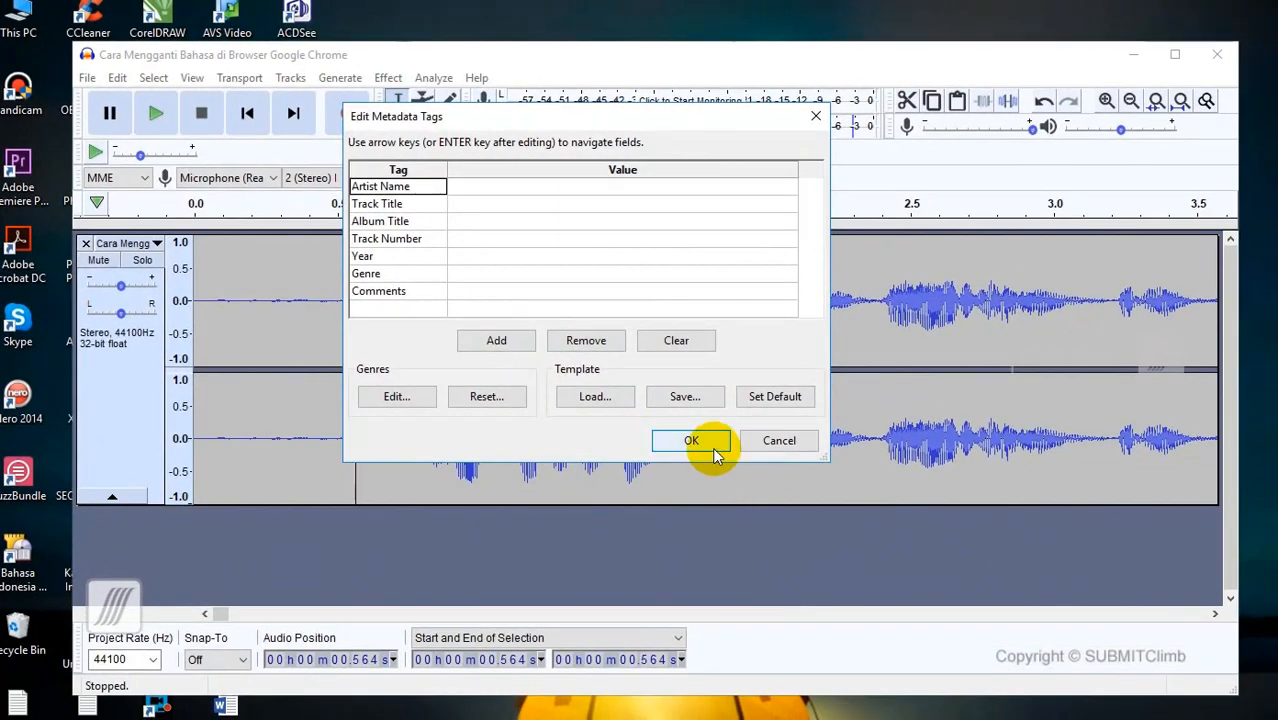
{"action": "left_click", "coordinate": [709, 443]}
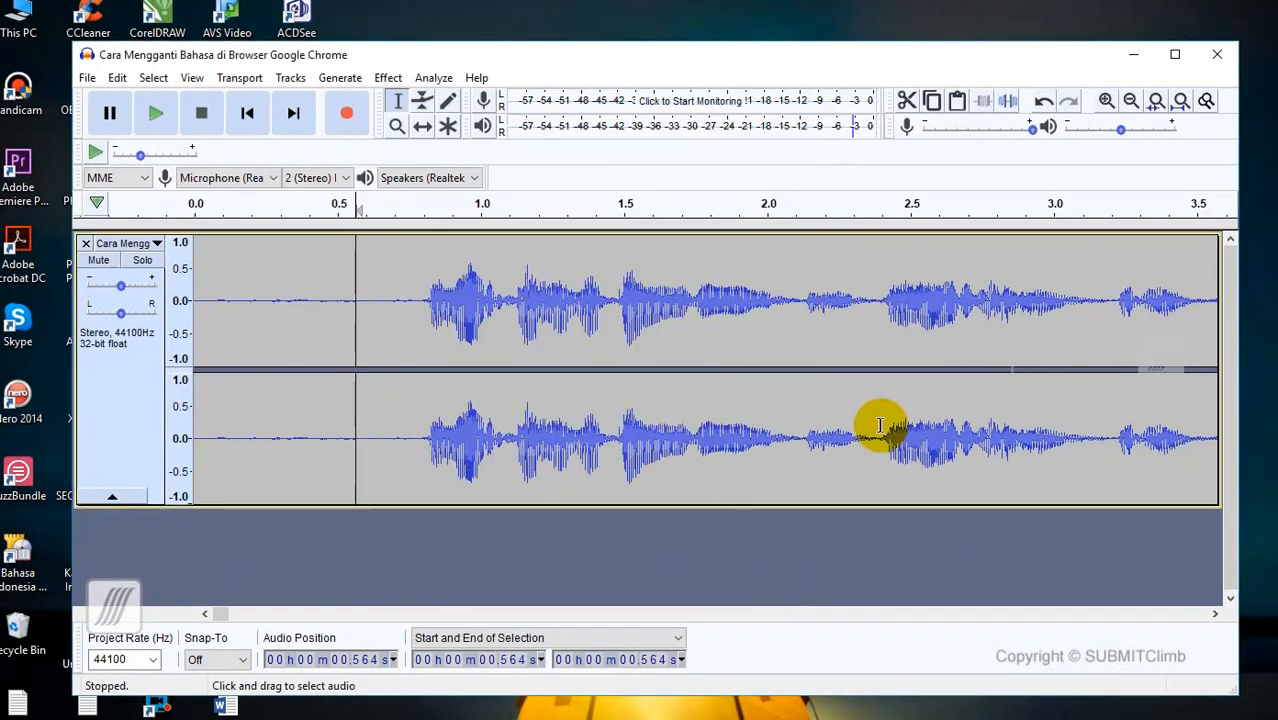
{"action": "left_click", "coordinate": [1217, 56]}
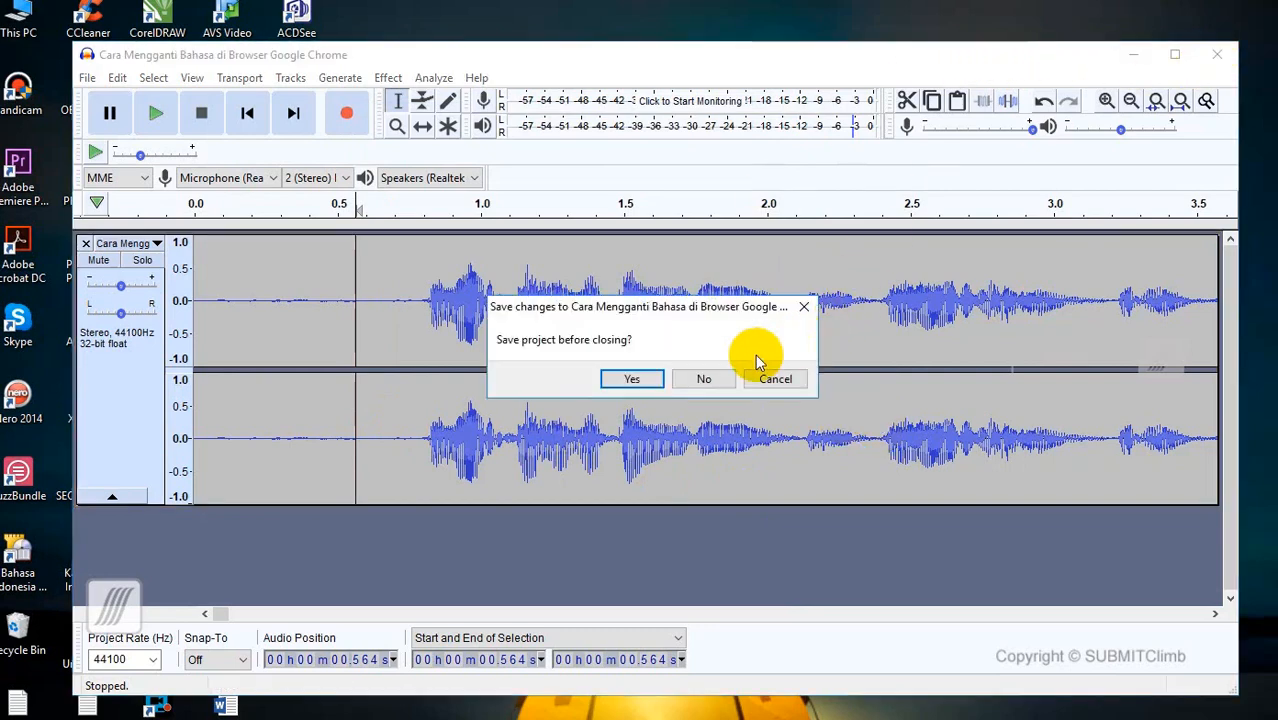
{"action": "left_click", "coordinate": [722, 376]}
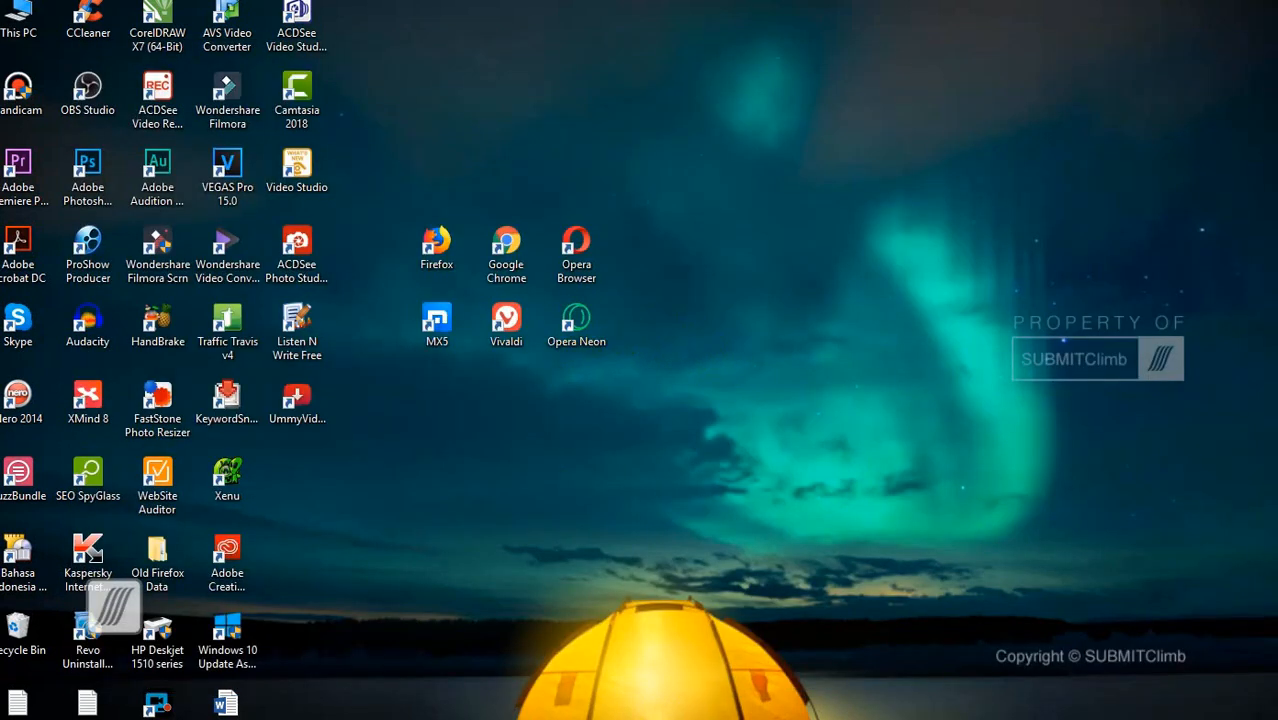
- Switch to Camtasia and add the cleaned "Cara Mengganti Bahasa di Browser Google Chrome.wav" from the AUDIO CLEAN folder to the project media
{"action": "left_click", "coordinate": [712, 719]}
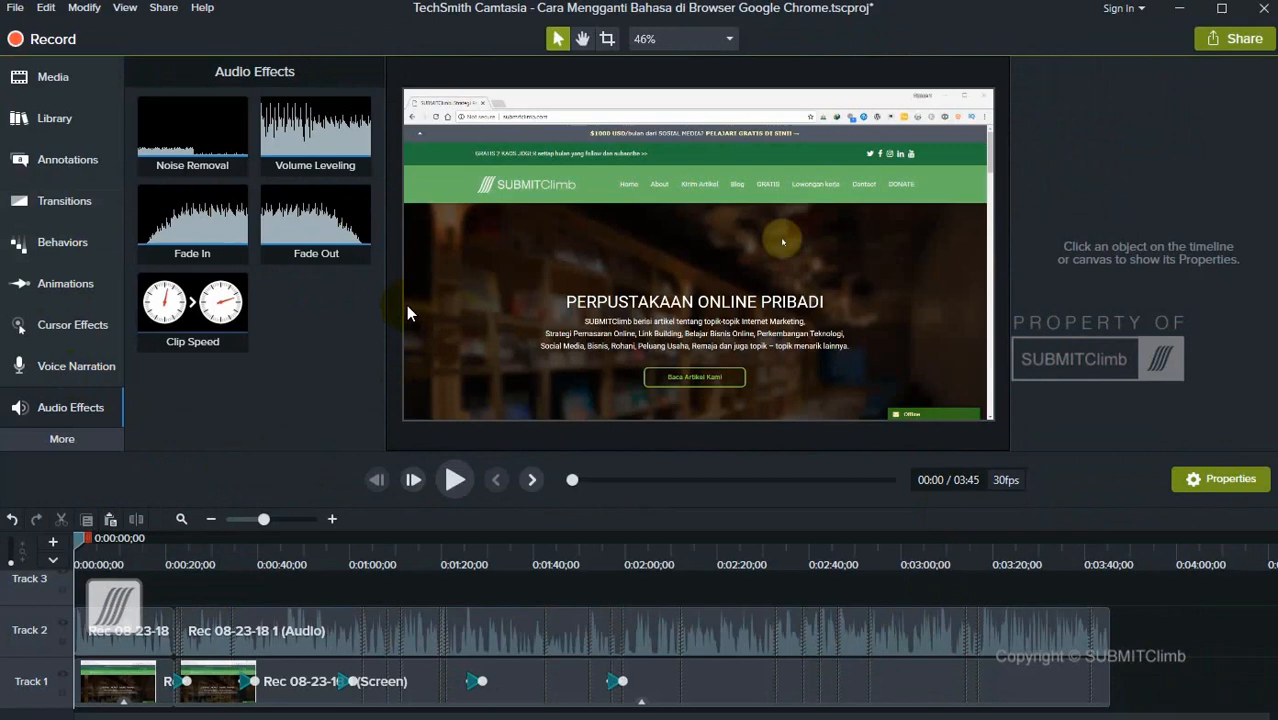
{"action": "left_click", "coordinate": [38, 78]}
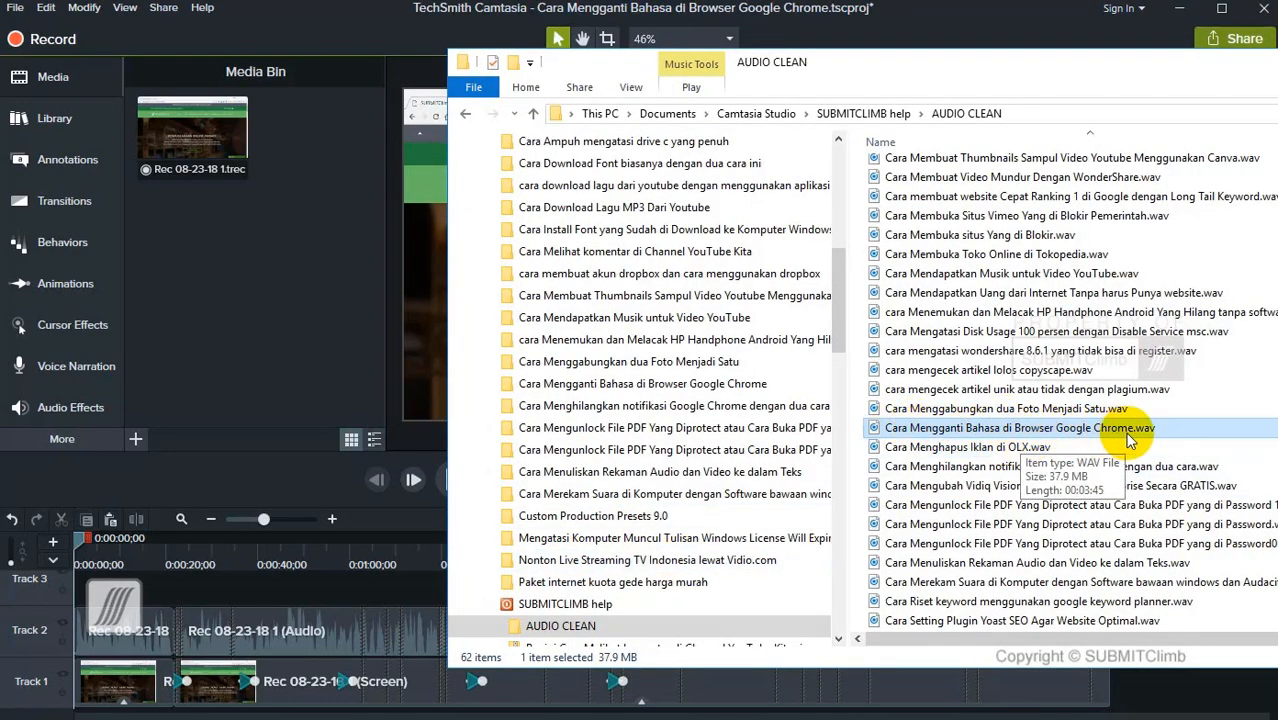
{"action": "left_click_drag", "start_coordinate": [919, 428], "coordinate": [193, 266]}
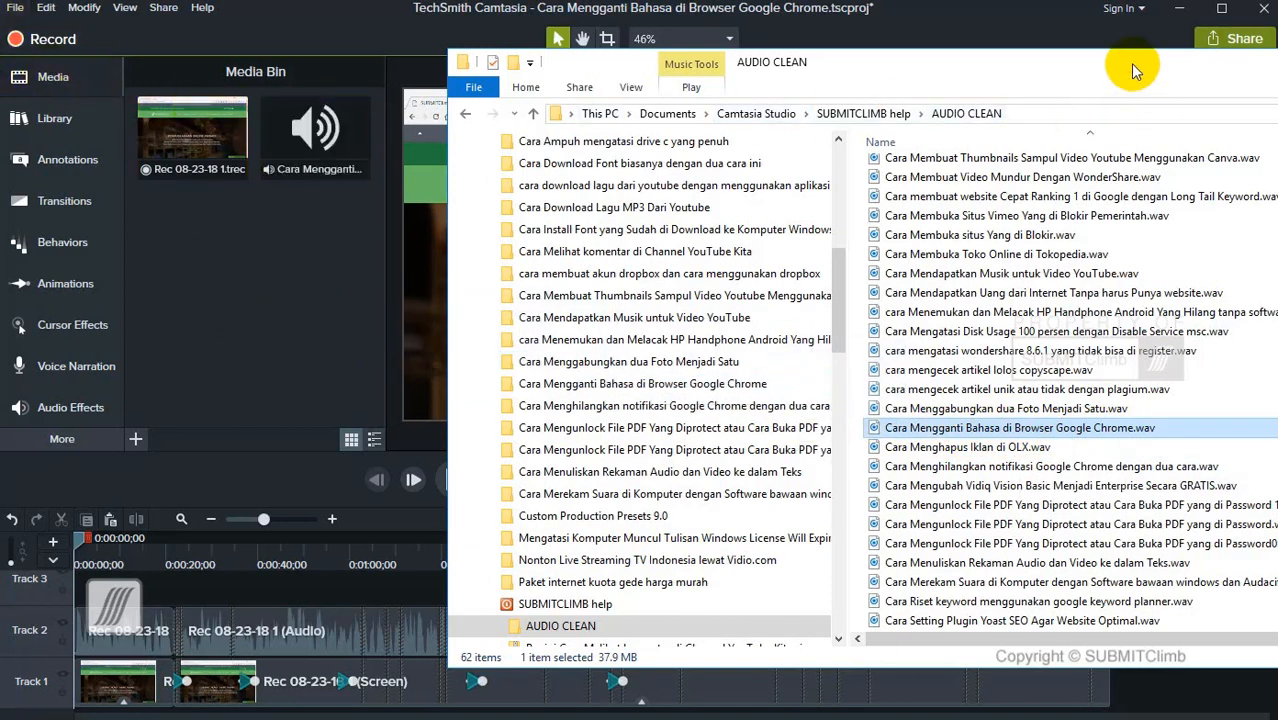
{"action": "left_click", "coordinate": [1276, 62]}
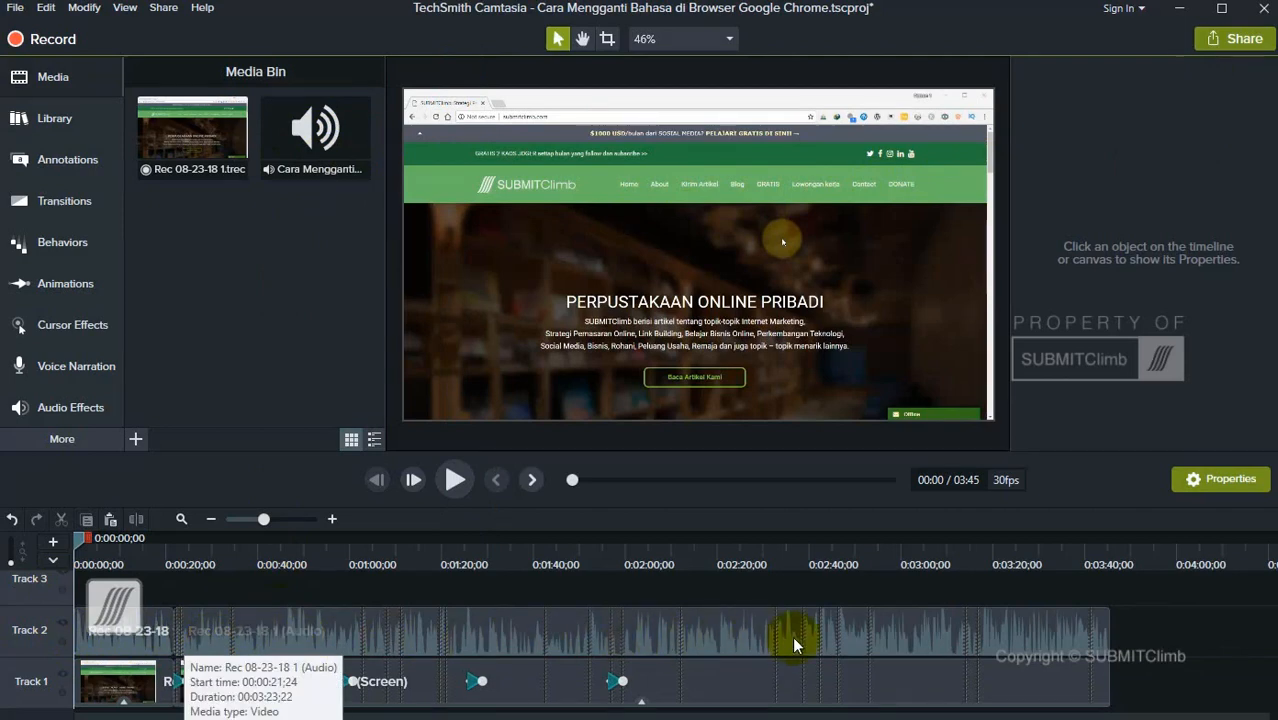
- Turn off Track 2 with the original recording audio, play the opening to check it, and return the playhead to 0:00
{"action": "left_click", "coordinate": [63, 628]}
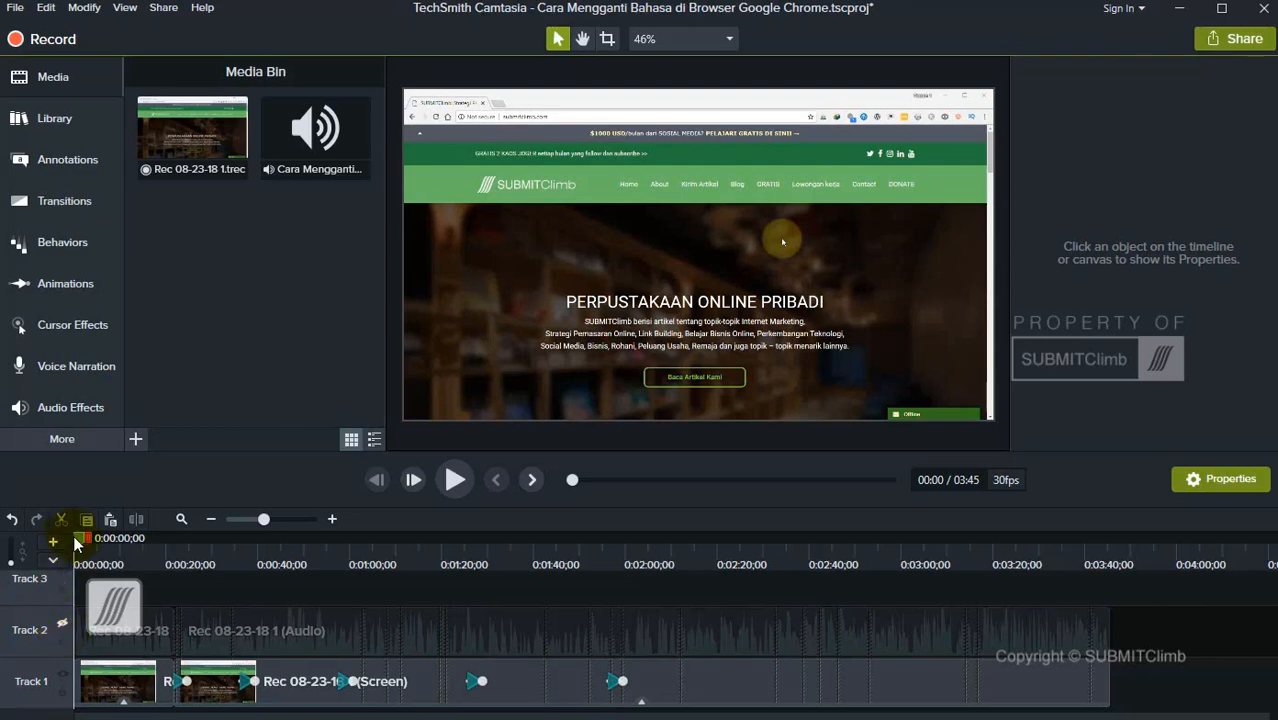
{"action": "key", "text": "space"}
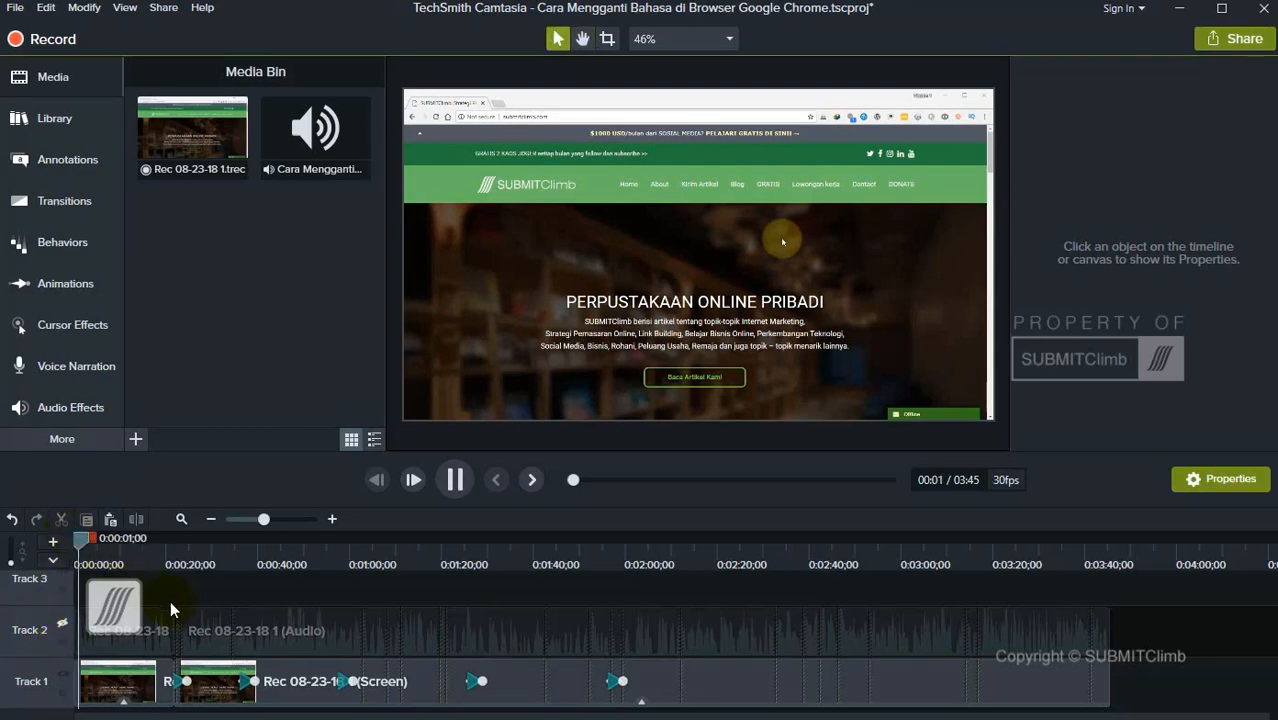
{"action": "key", "text": "space"}
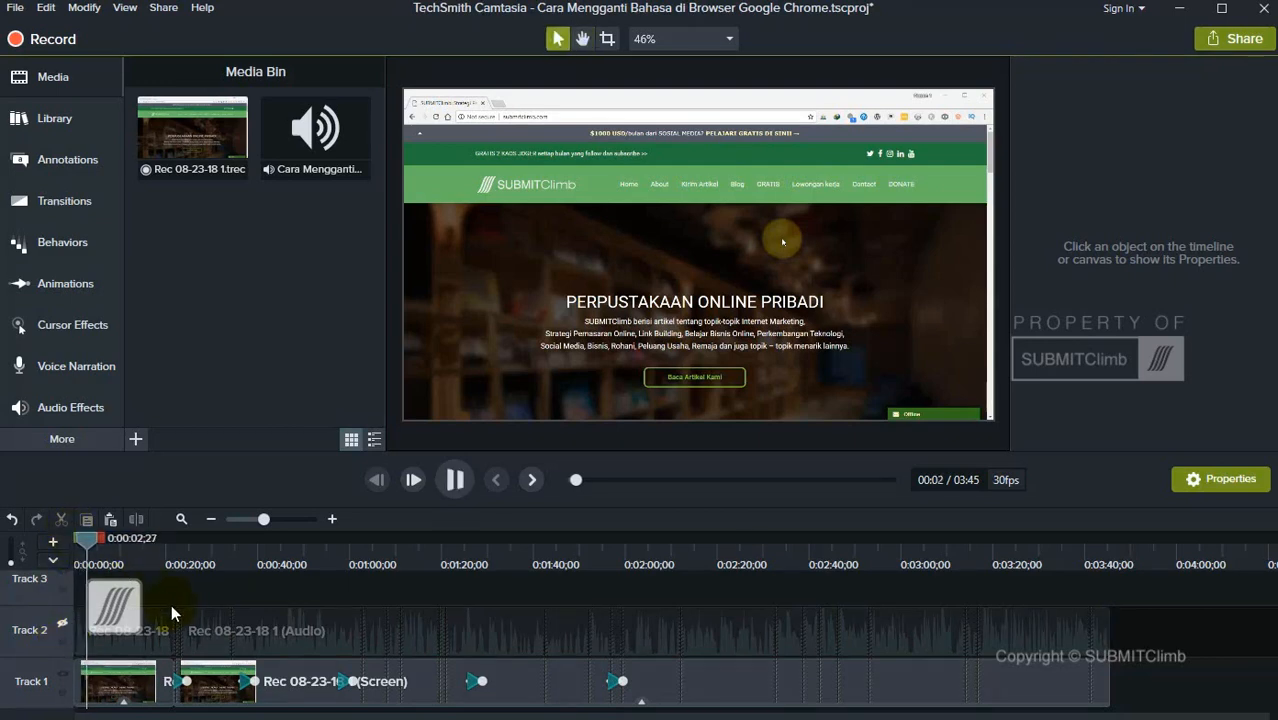
{"action": "left_click_drag", "start_coordinate": [96, 548], "coordinate": [51, 540]}
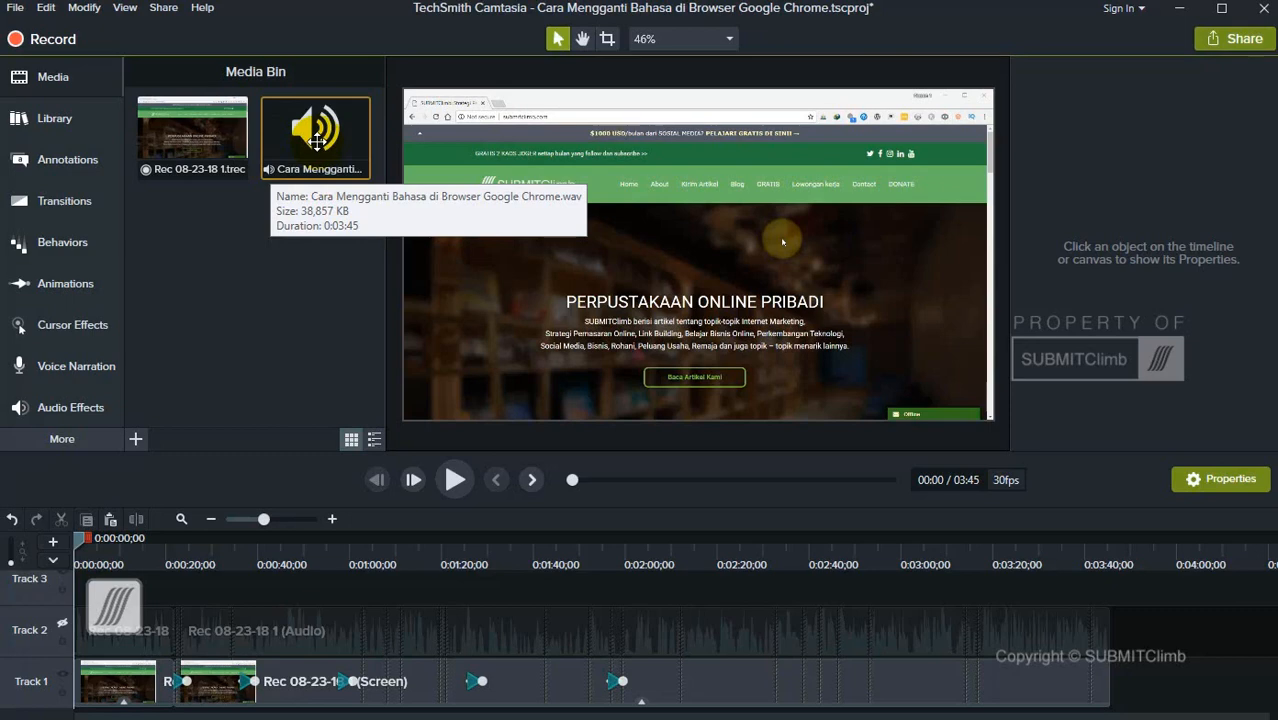
- Place the cleaned WAV audio on Track 3 from the start of the timeline and play about the first 10 seconds
{"action": "left_click_drag", "start_coordinate": [316, 141], "coordinate": [140, 614]}
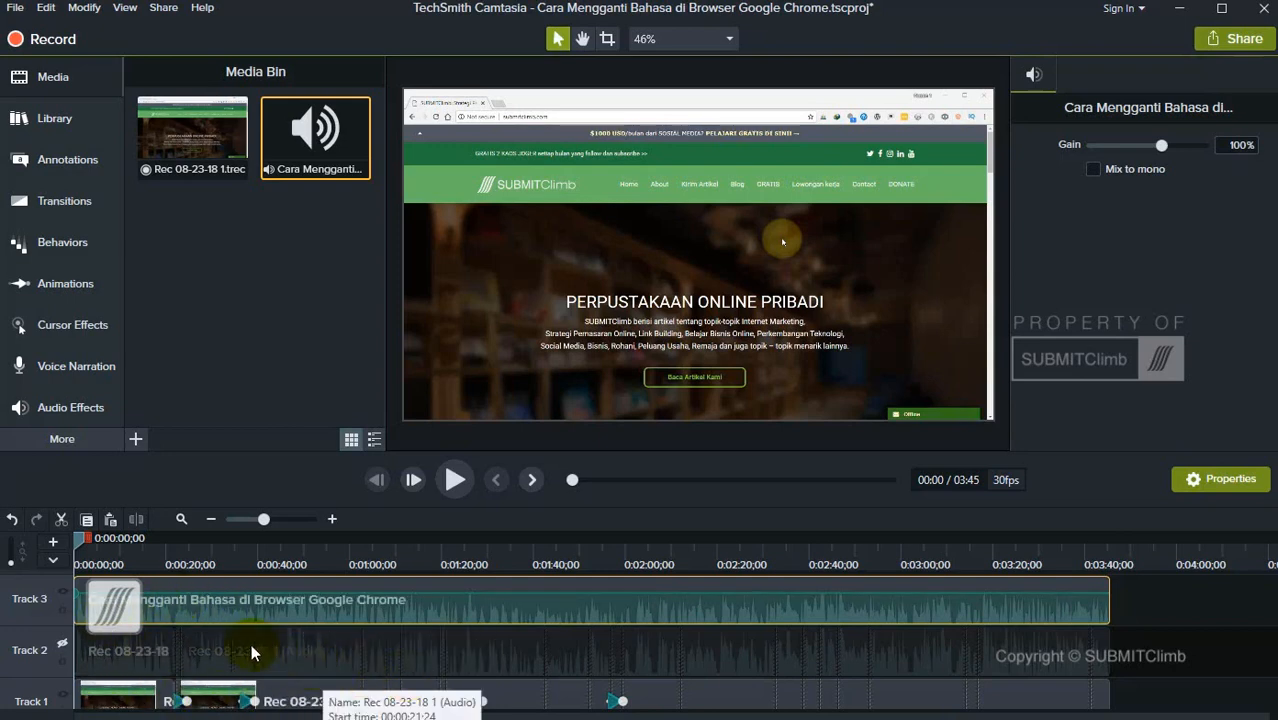
{"action": "key", "text": "space"}
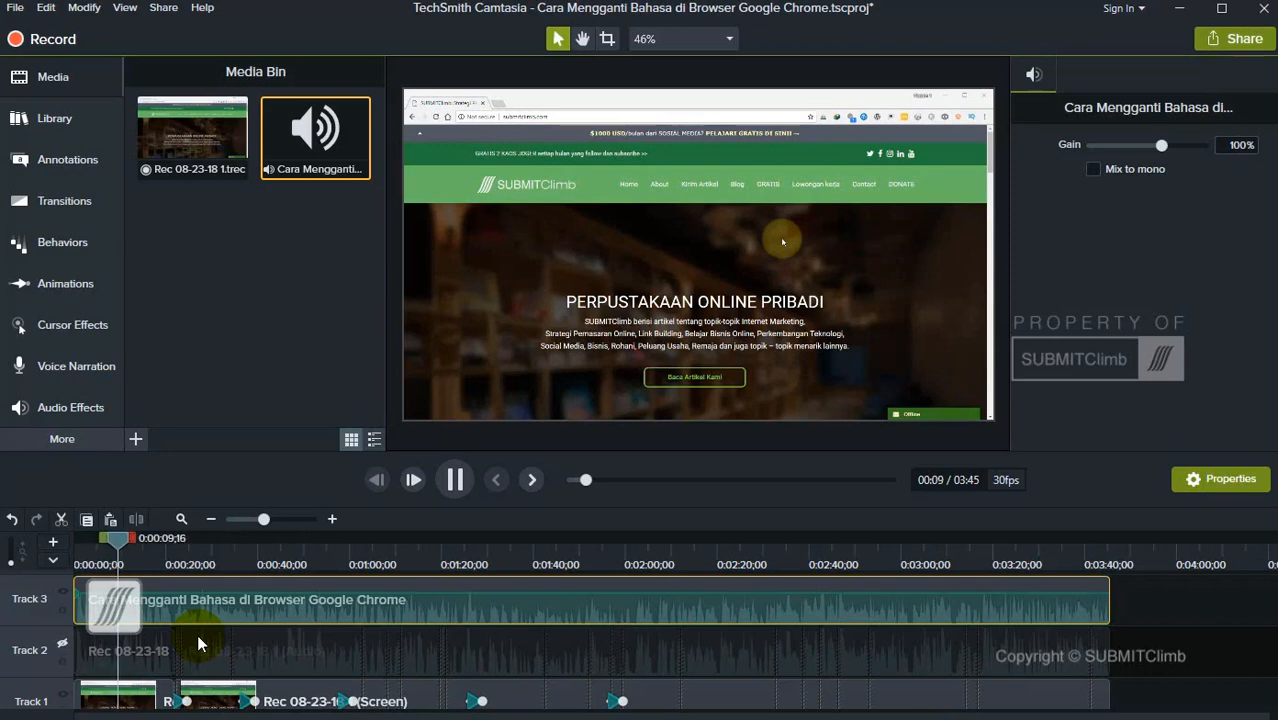
{"action": "key", "text": "space"}
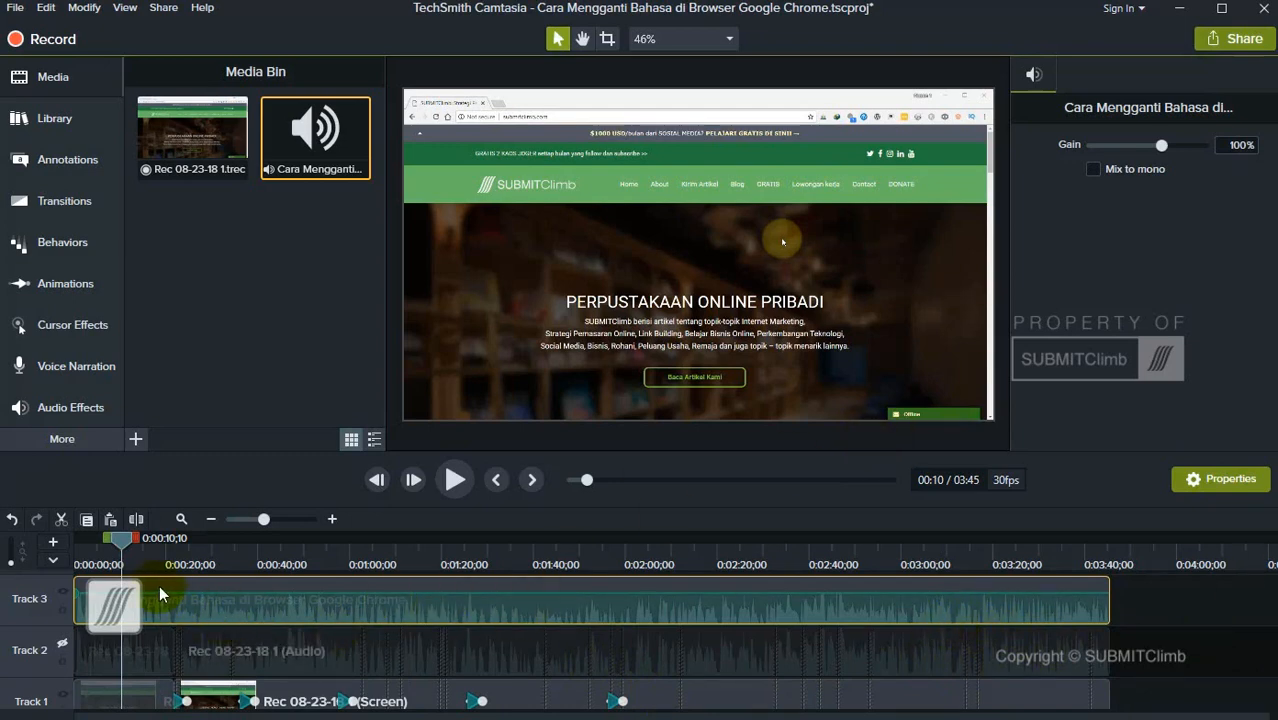
{"action": "scroll", "coordinate": [745, 705], "scroll_direction": "down", "scroll_amount": 1}
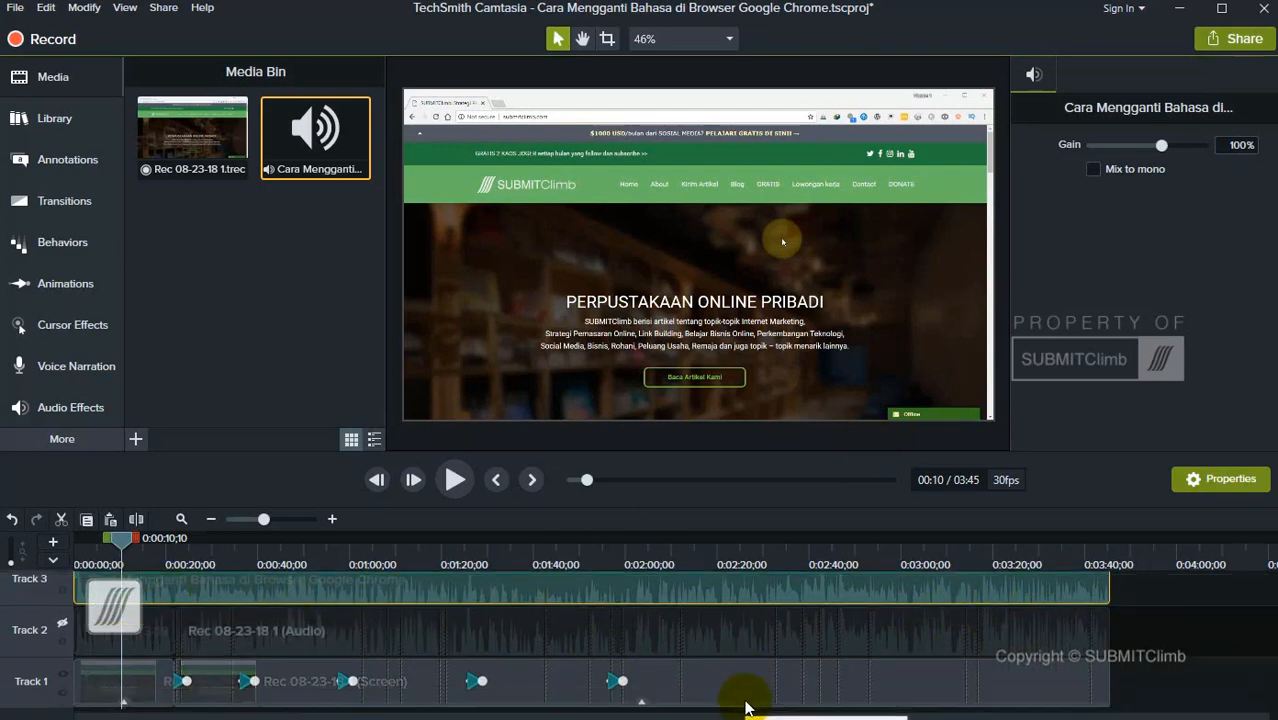
{"action": "scroll", "coordinate": [745, 705], "scroll_direction": "up", "scroll_amount": 2}
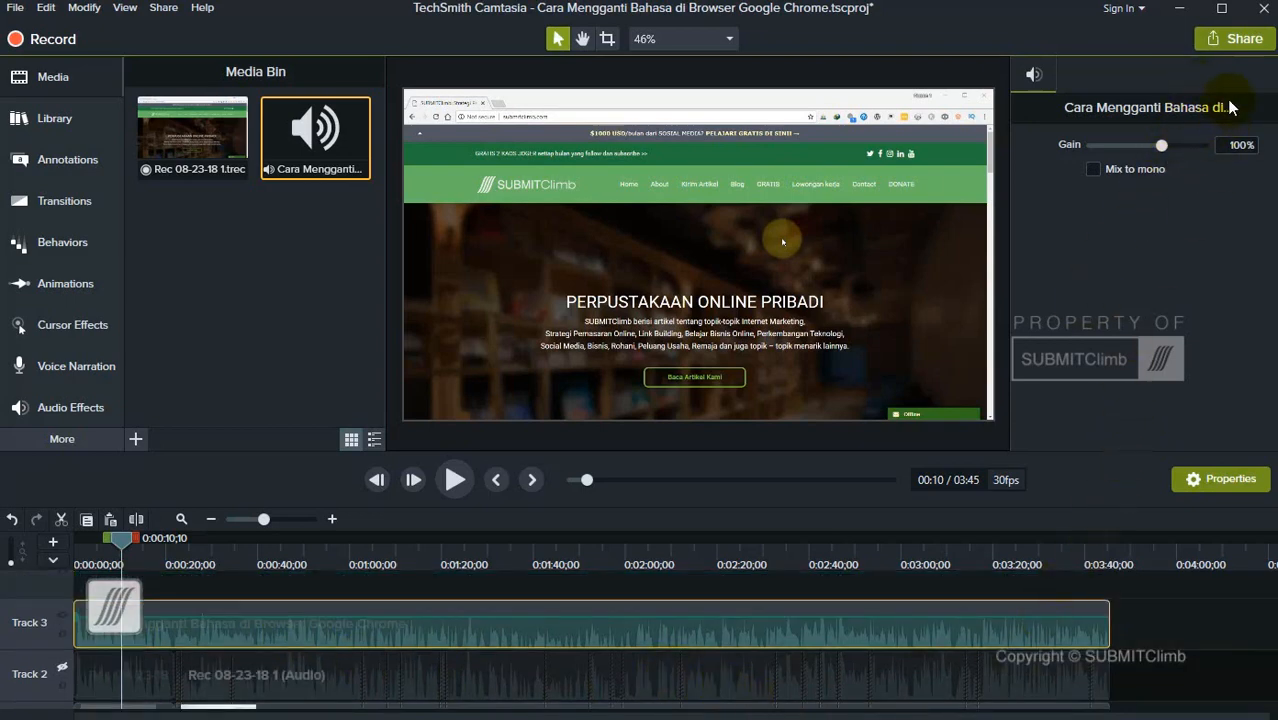
- Start producing the video with custom production settings and choose the MP4 - Smart Player (HTML5) format
{"action": "left_click", "coordinate": [1235, 39]}
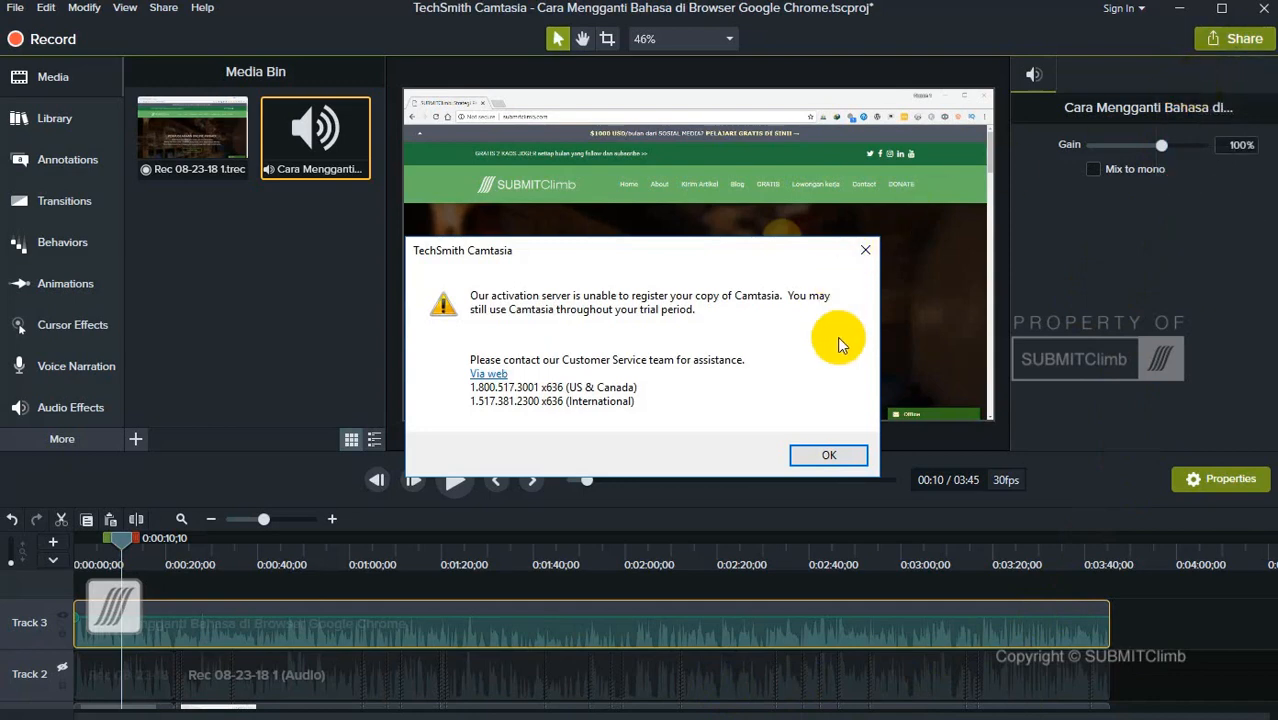
{"action": "left_click", "coordinate": [848, 456]}
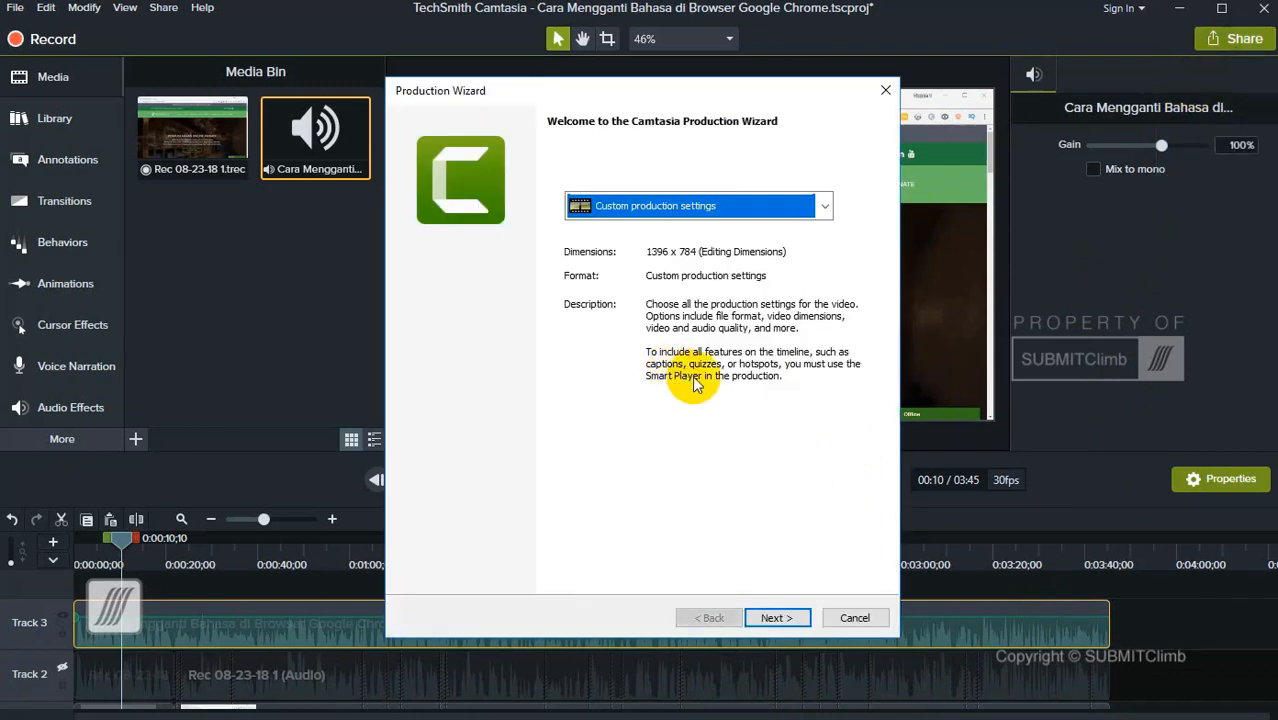
{"action": "left_click", "coordinate": [777, 618]}
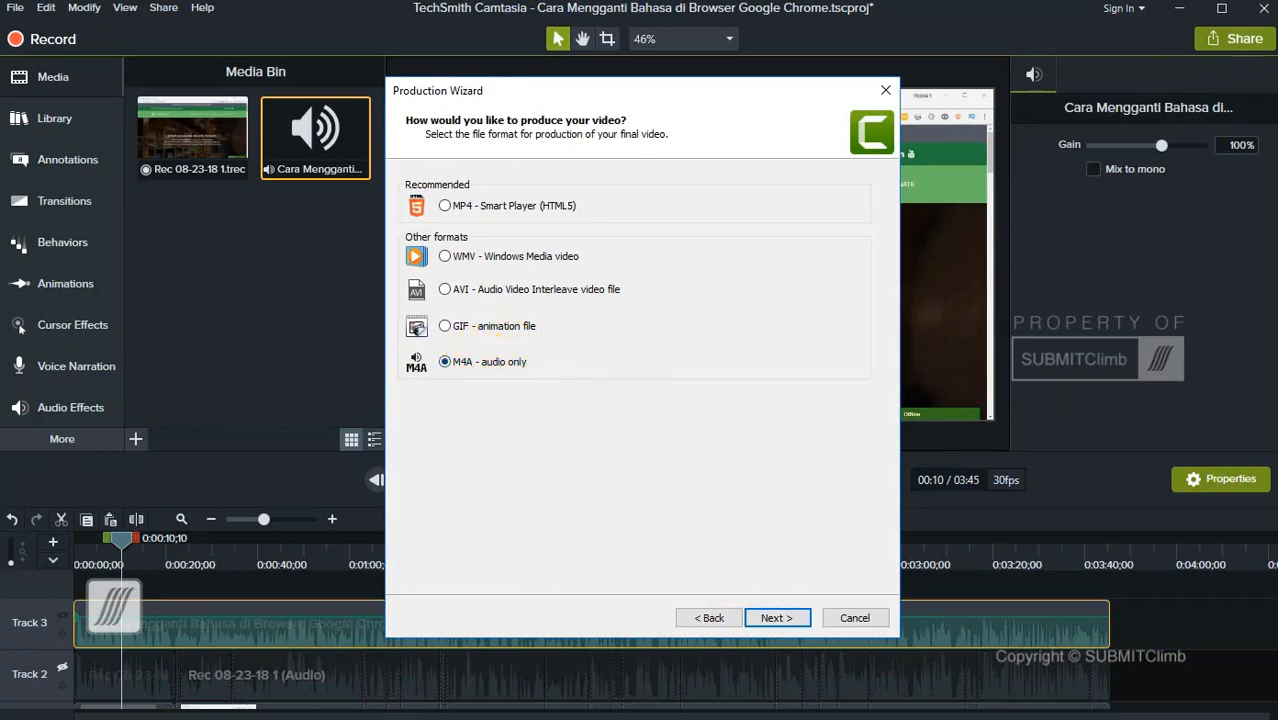
{"action": "left_click", "coordinate": [466, 208]}
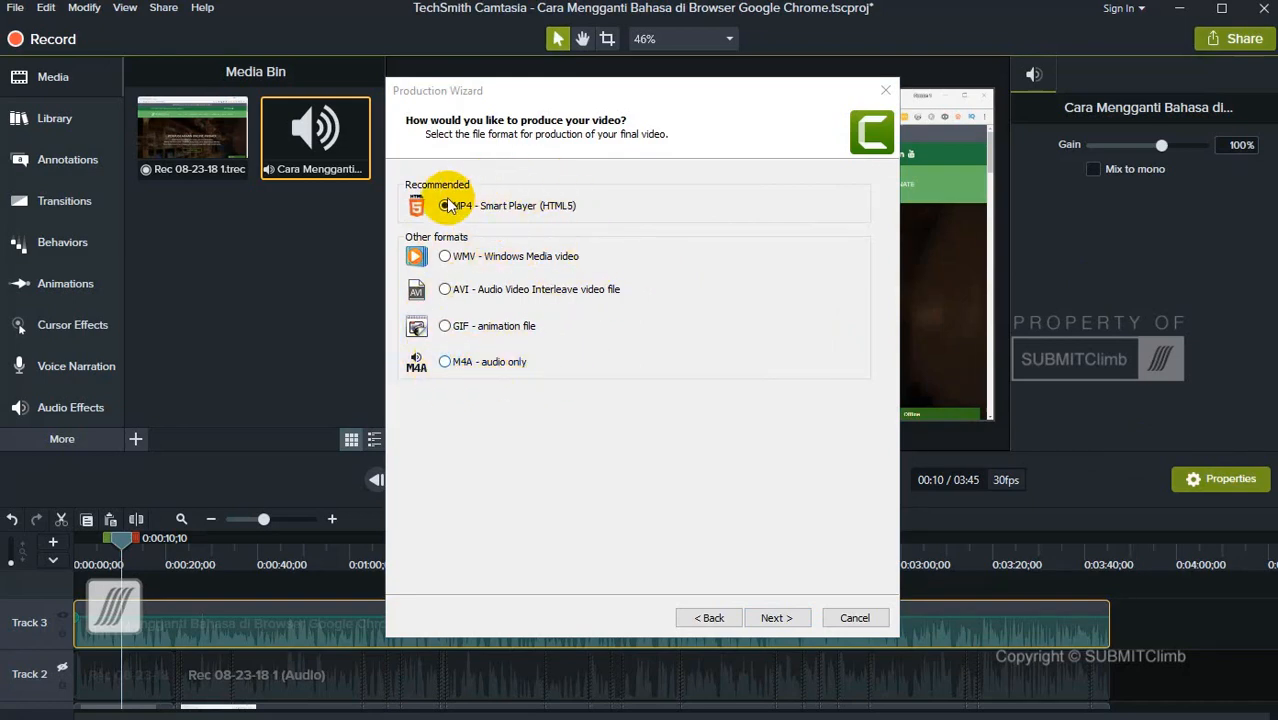
{"action": "left_click", "coordinate": [800, 619]}
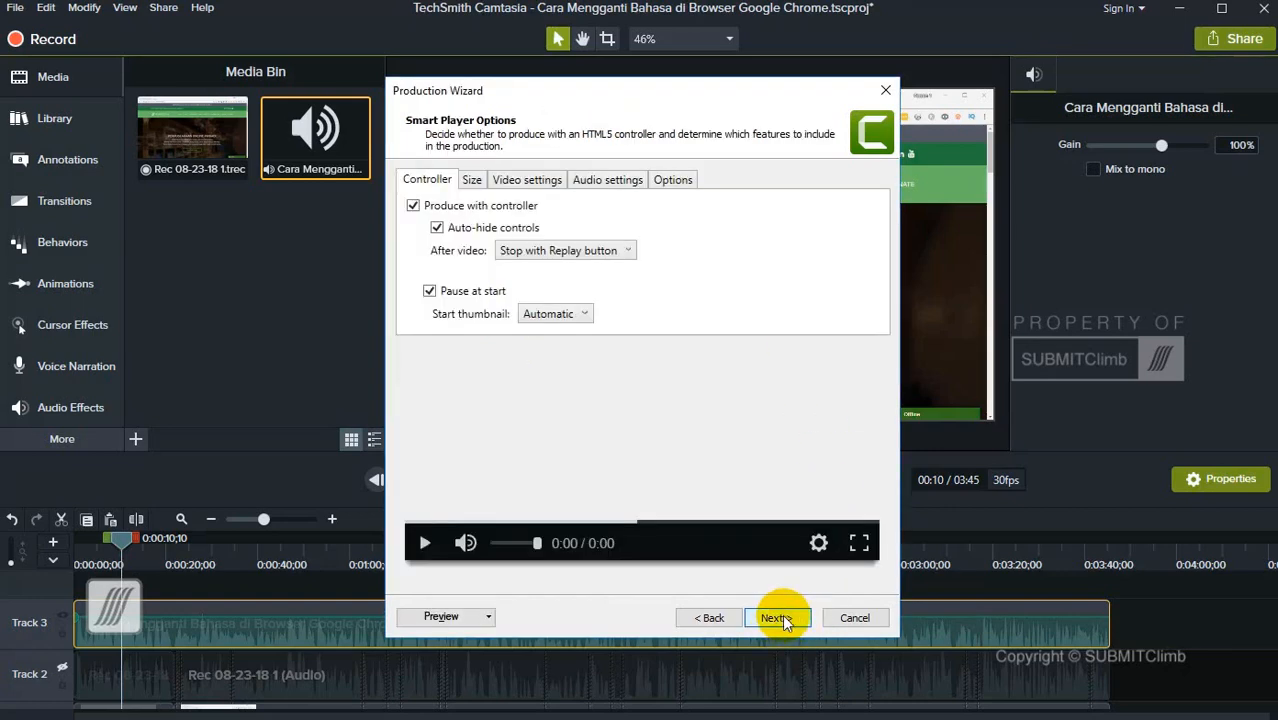
- Review the Smart Player audio bit rate and the video frame rate and quality settings
{"action": "left_click", "coordinate": [781, 619]}
{"action": "left_click", "coordinate": [709, 617]}
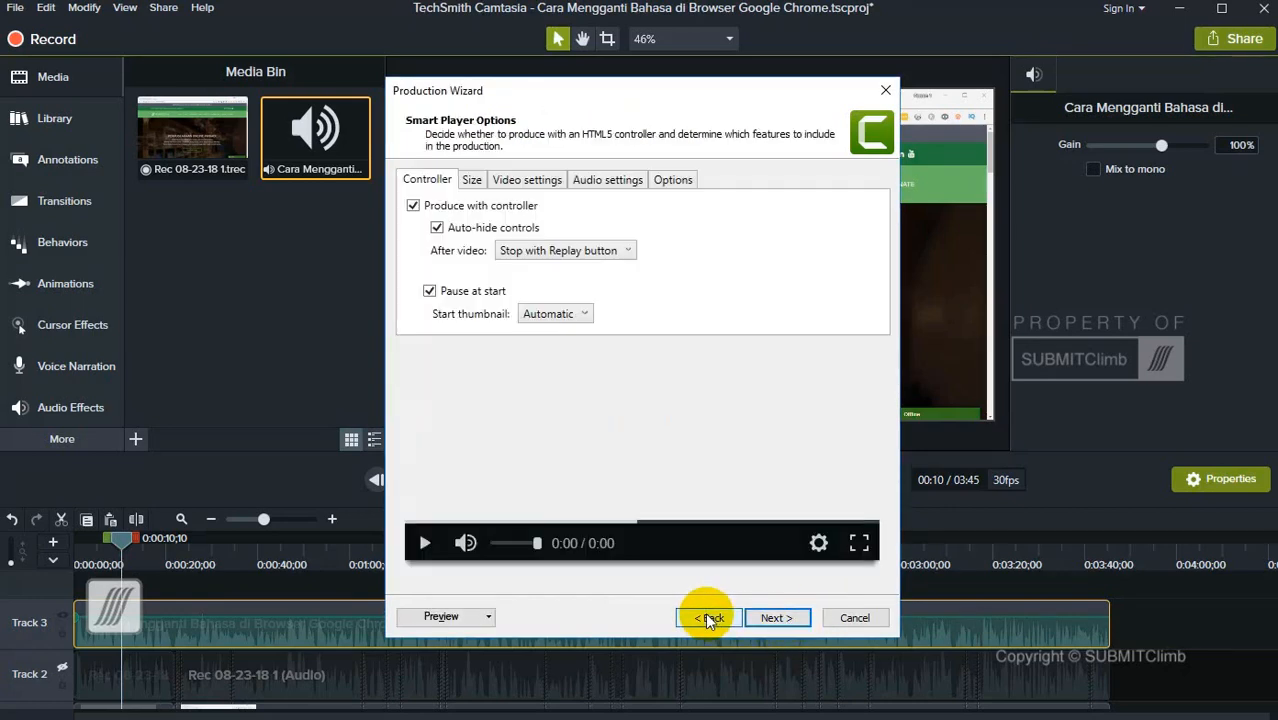
{"action": "left_click", "coordinate": [603, 186]}
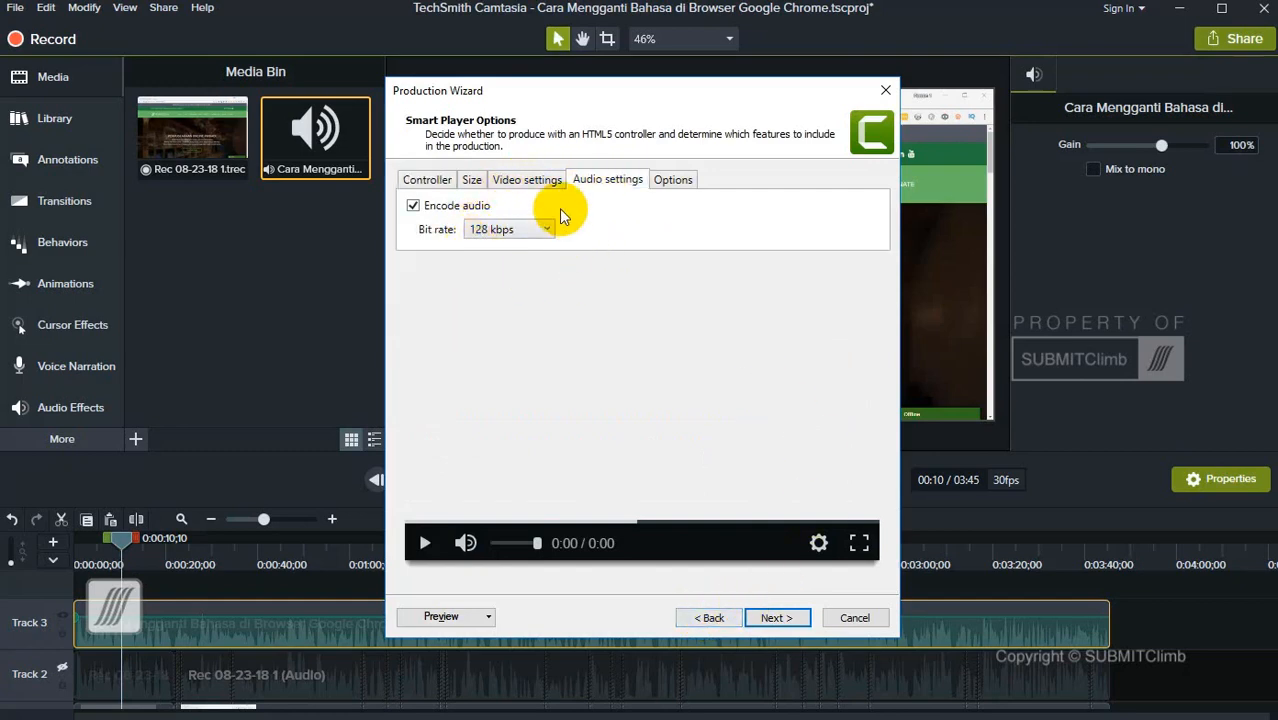
{"action": "left_click", "coordinate": [527, 180]}
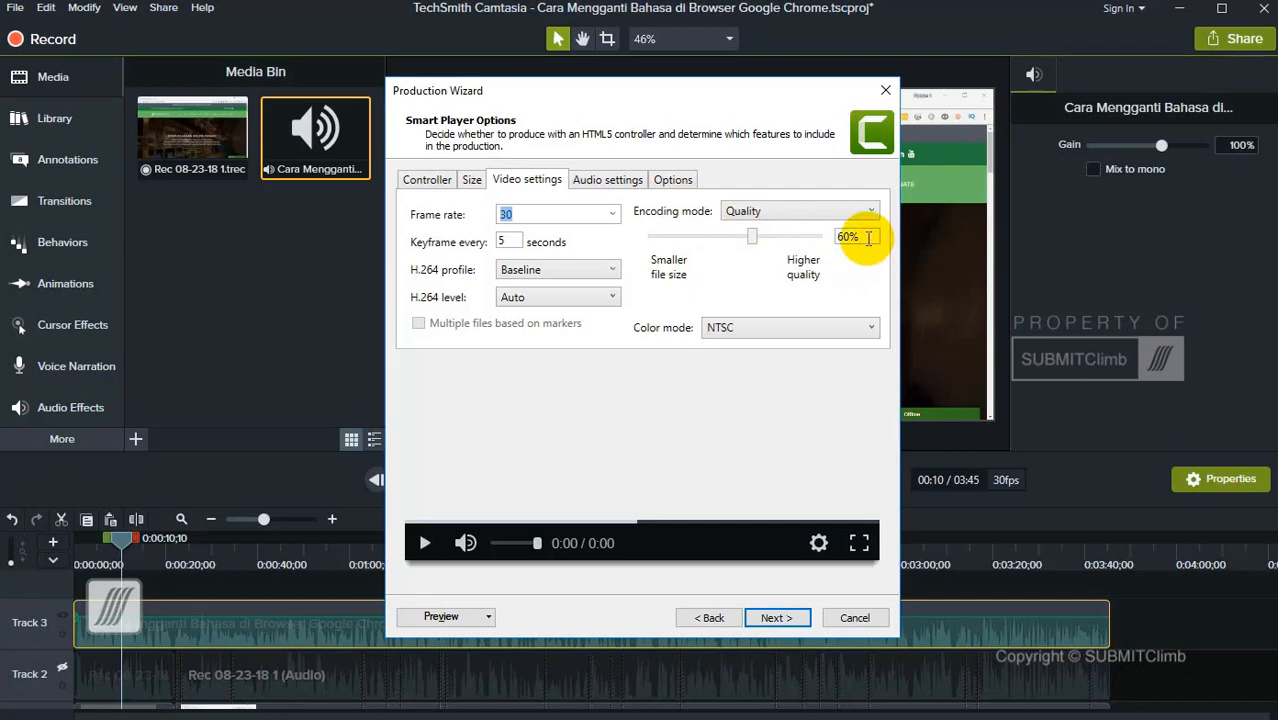
- Keep the default video options and produce "Cara Mengganti Bahasa di Browser Google Chrome" in D:\Documents\Camtasia Studio
{"action": "left_click", "coordinate": [773, 619]}
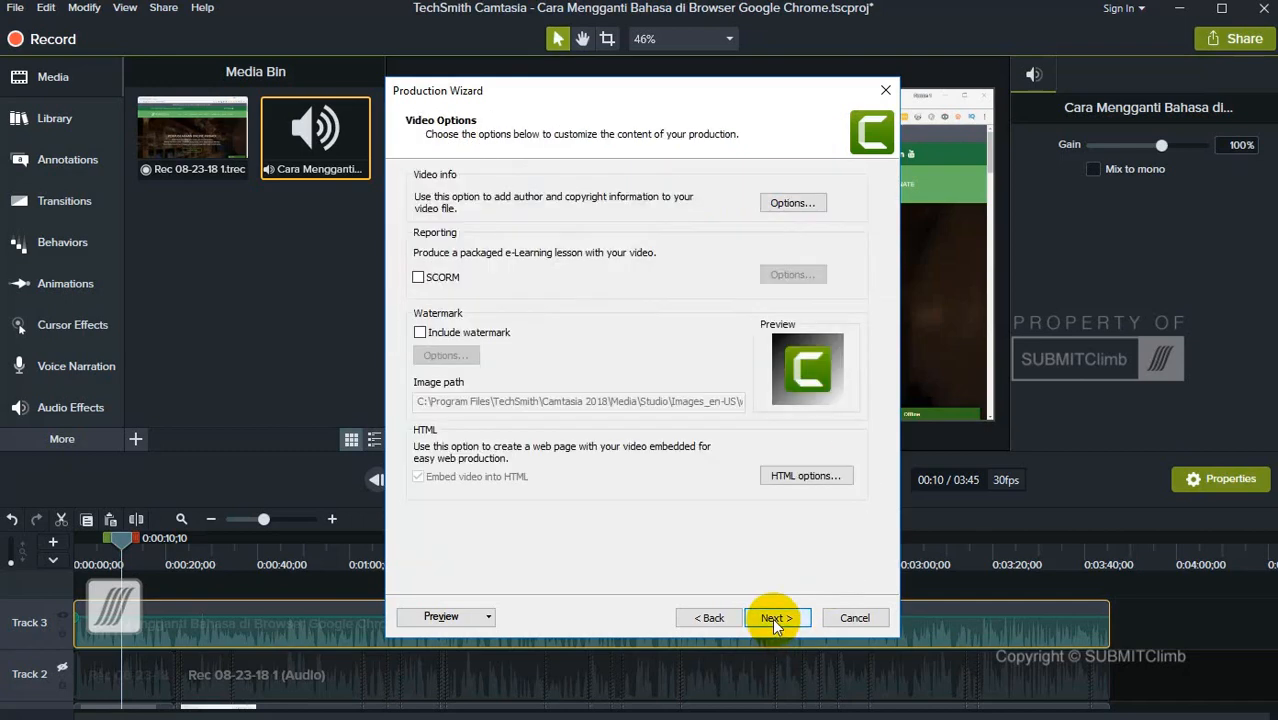
{"action": "left_click", "coordinate": [785, 204]}
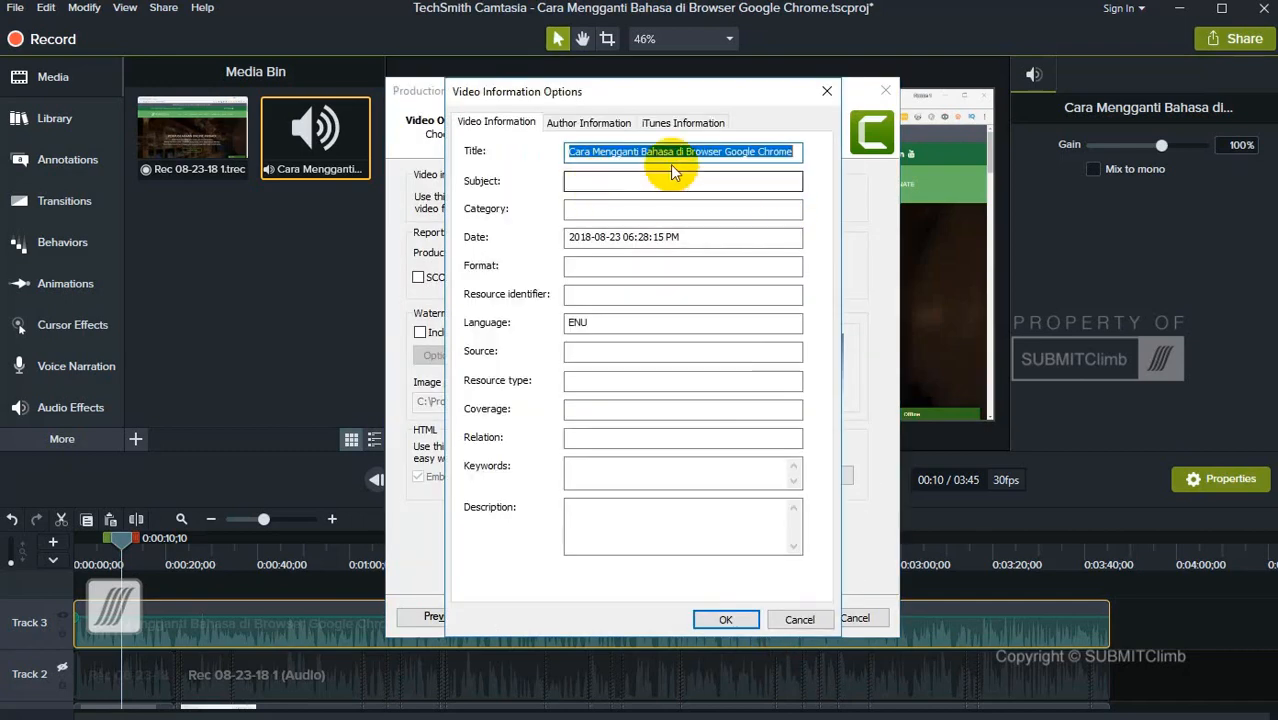
{"action": "left_click", "coordinate": [796, 618]}
{"action": "left_click", "coordinate": [792, 612]}
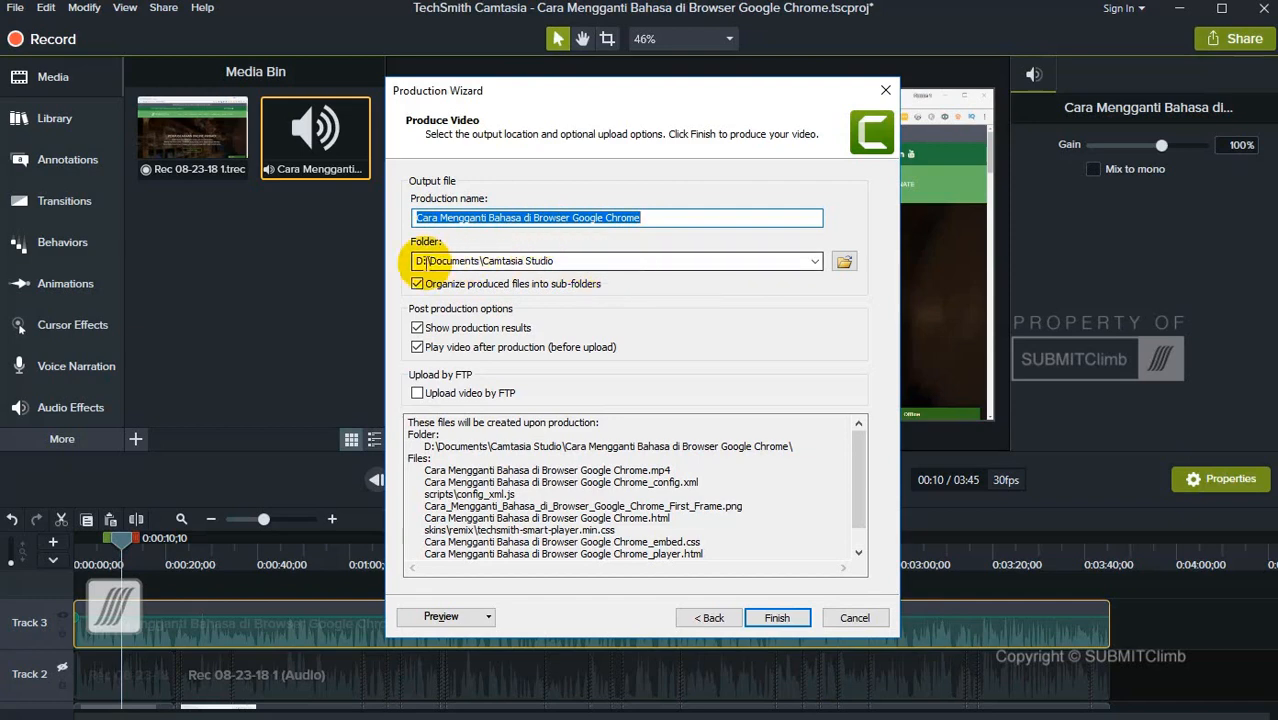
{"action": "left_click", "coordinate": [788, 618]}
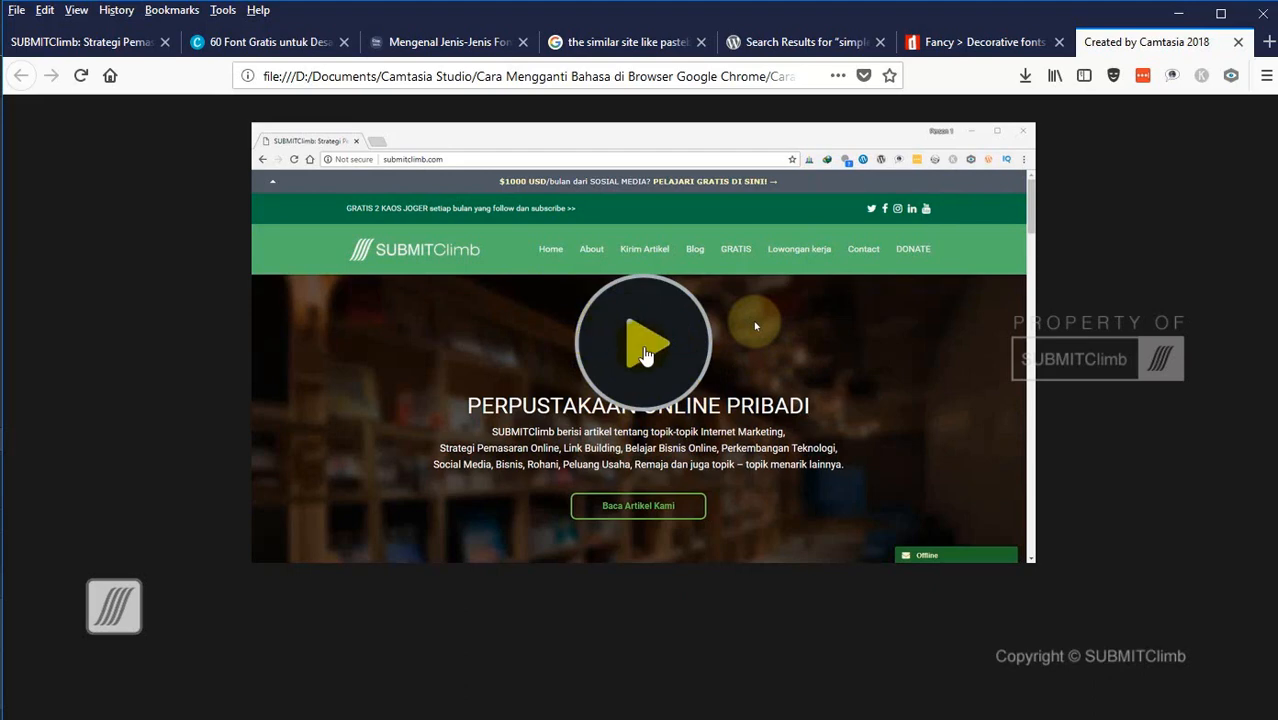
- Play the produced video in the browser to check its sound, then close its page and the production results
{"action": "left_click", "coordinate": [646, 344]}
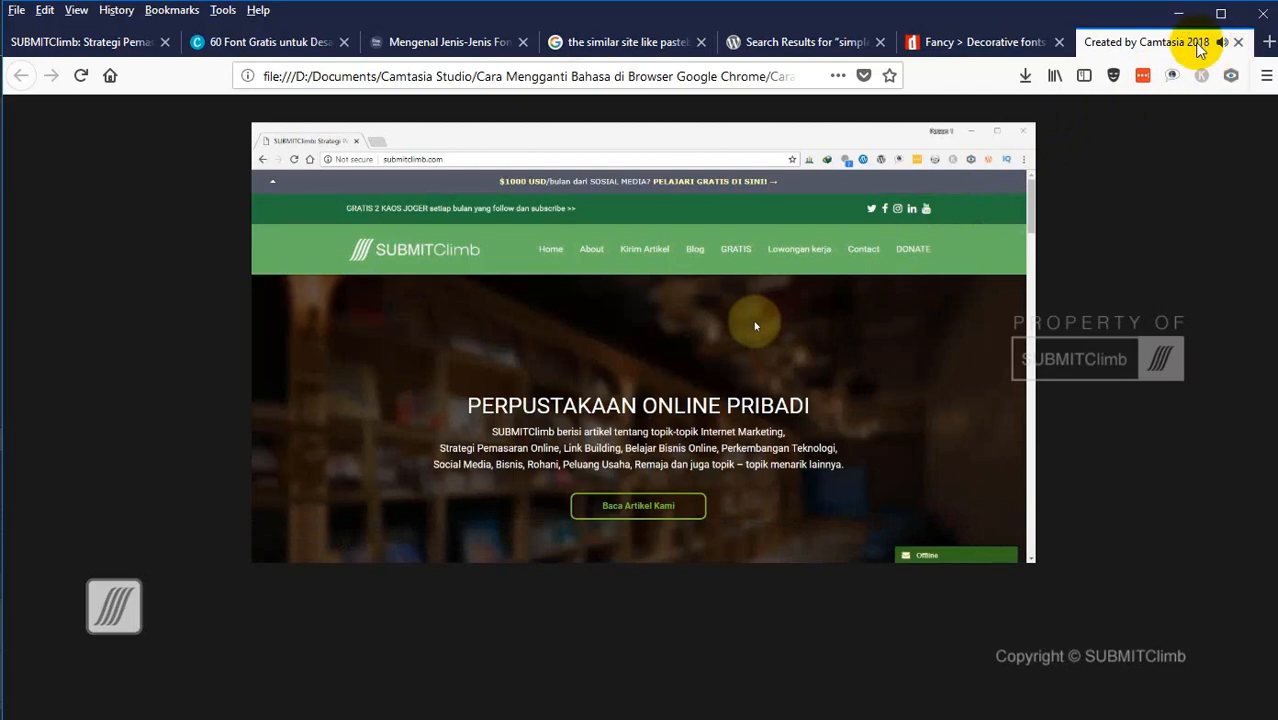
{"action": "left_click", "coordinate": [1238, 42]}
{"action": "left_click", "coordinate": [1178, 13]}
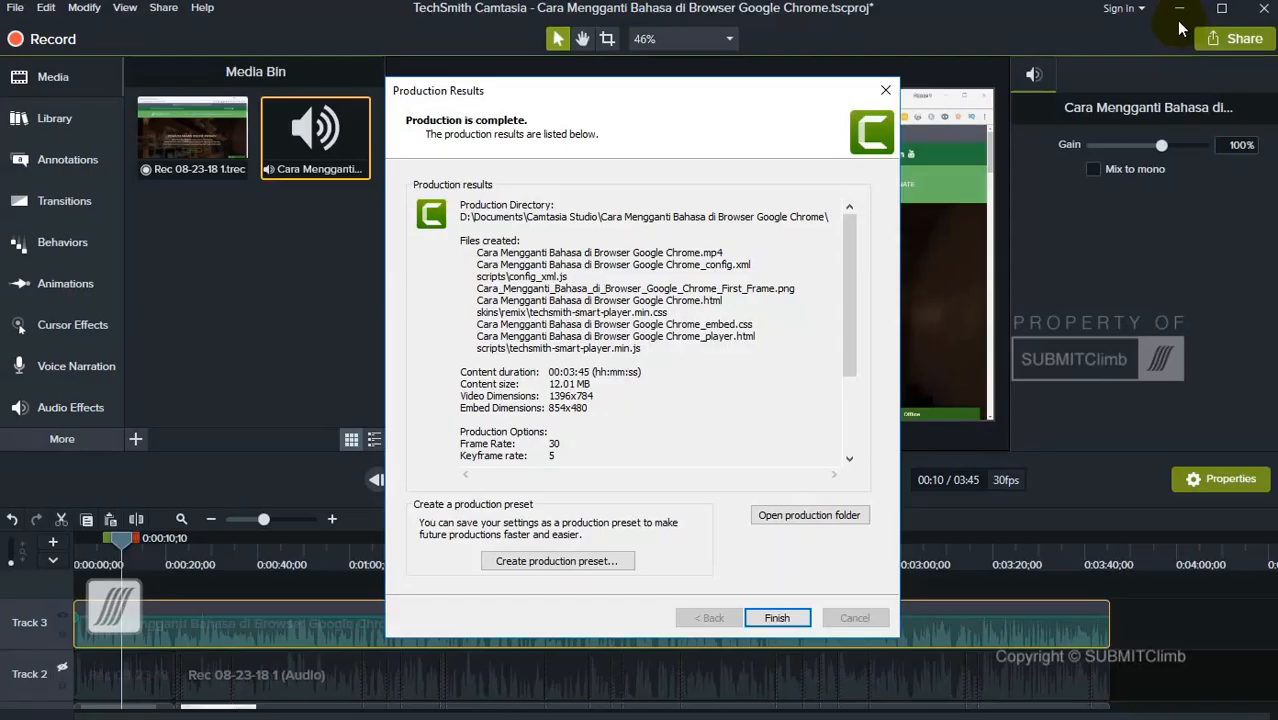
{"action": "left_click", "coordinate": [790, 617]}
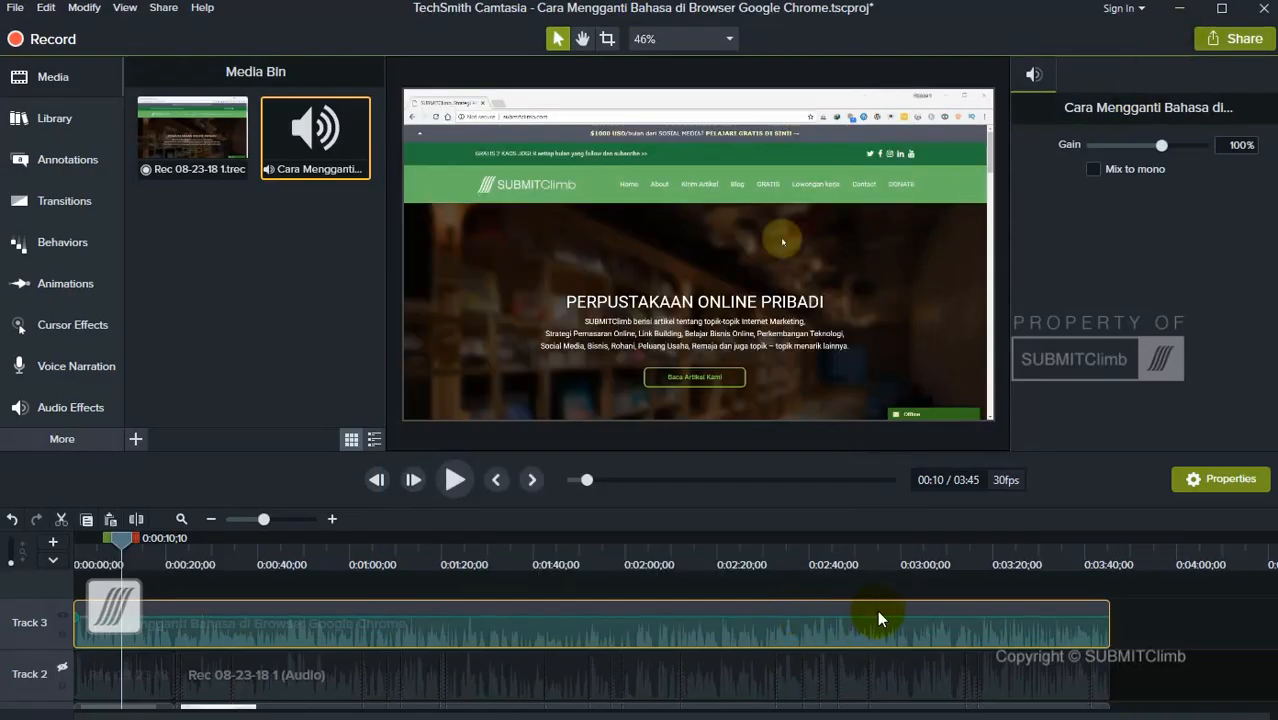